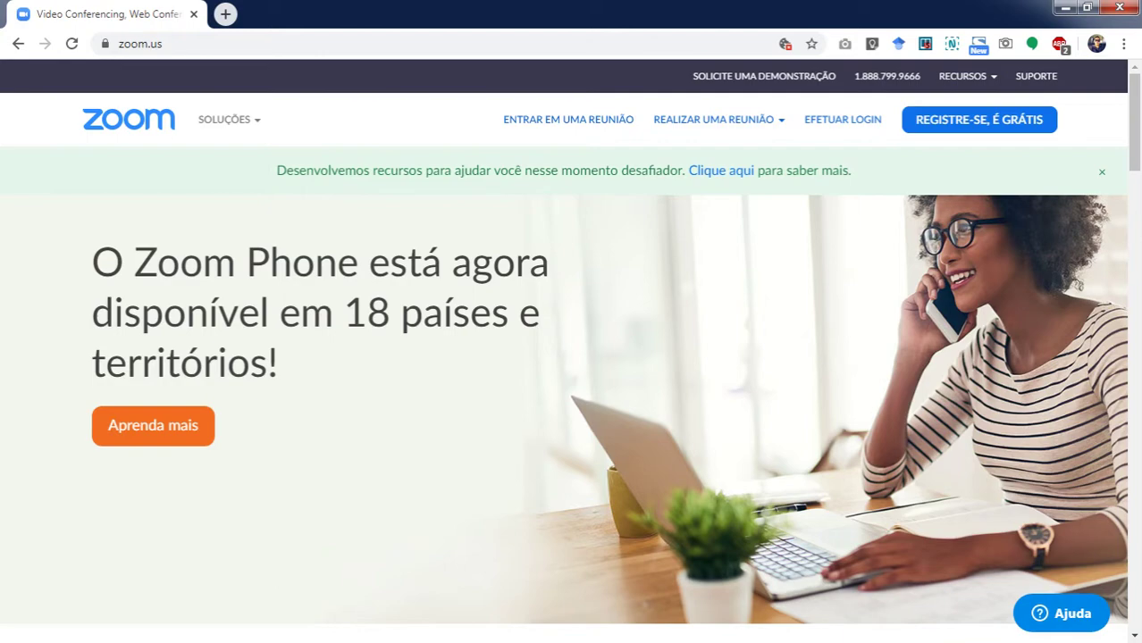
Browse the zoom.us homepage and open the RECURSOS menu listing tutorials, webinars, blog and FAQ.
scroll(925, 501, down, 15)
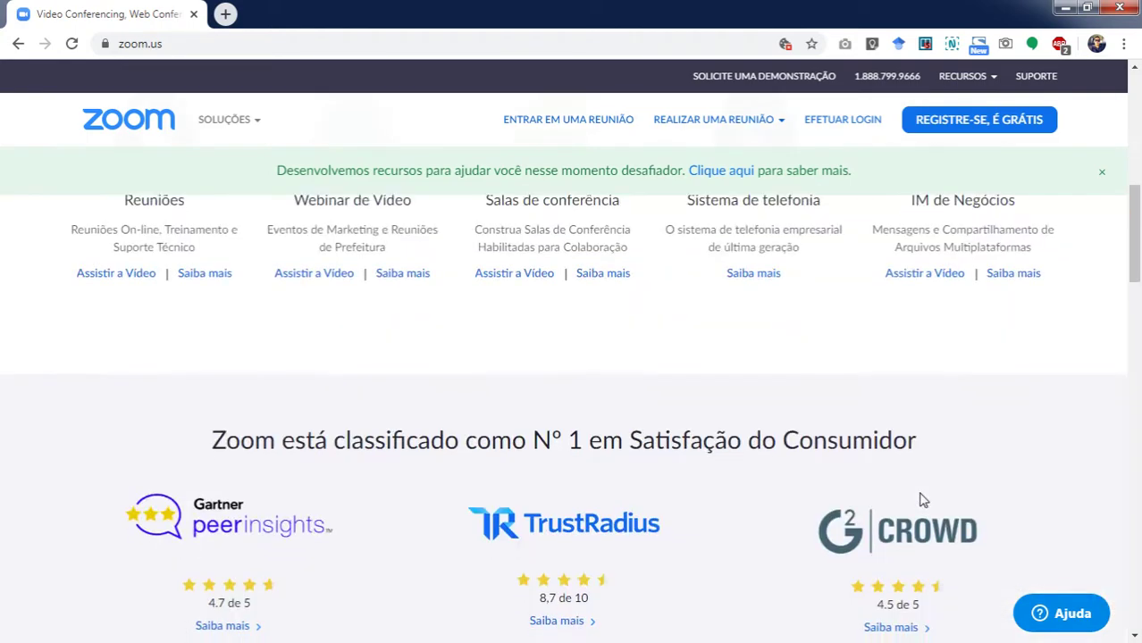
scroll(921, 496, down, 10)
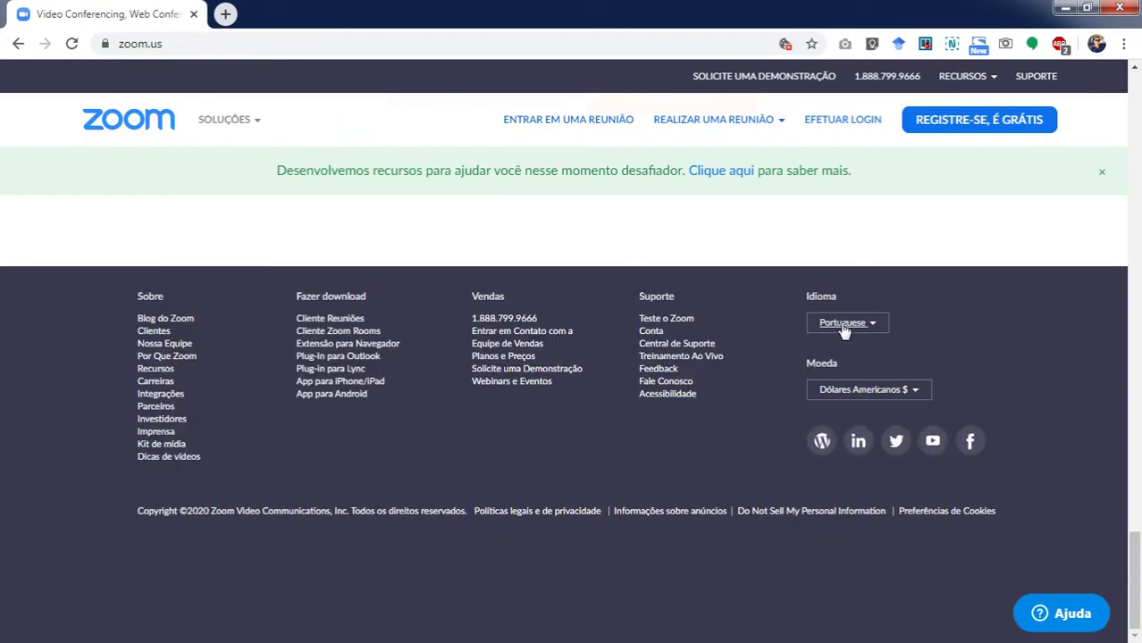
scroll(935, 299, up, 20)
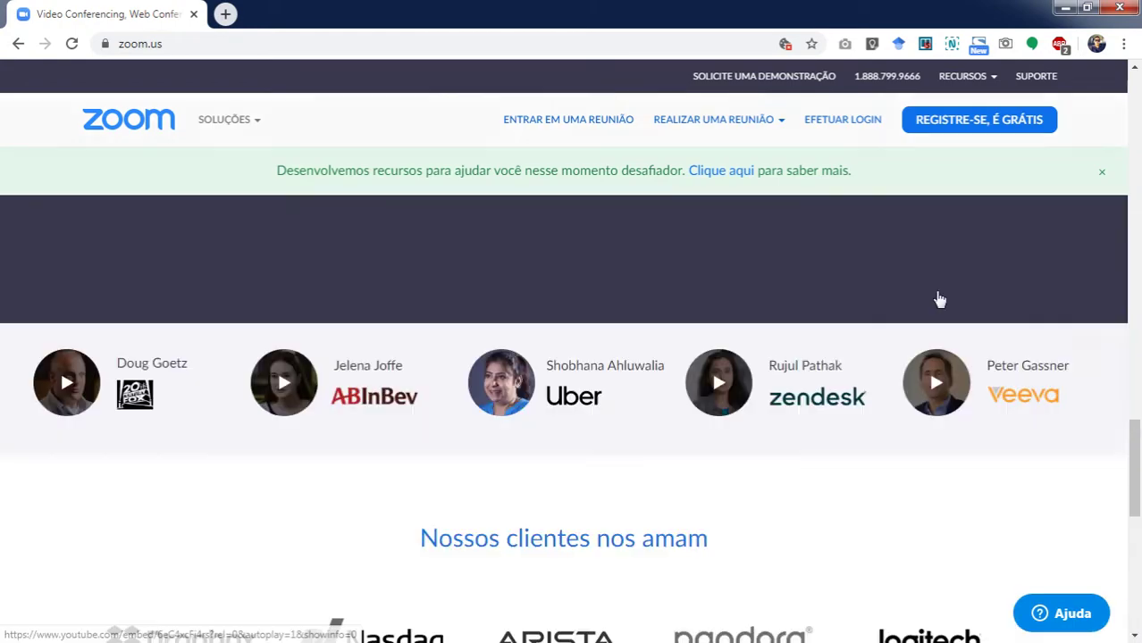
scroll(938, 298, up, 5)
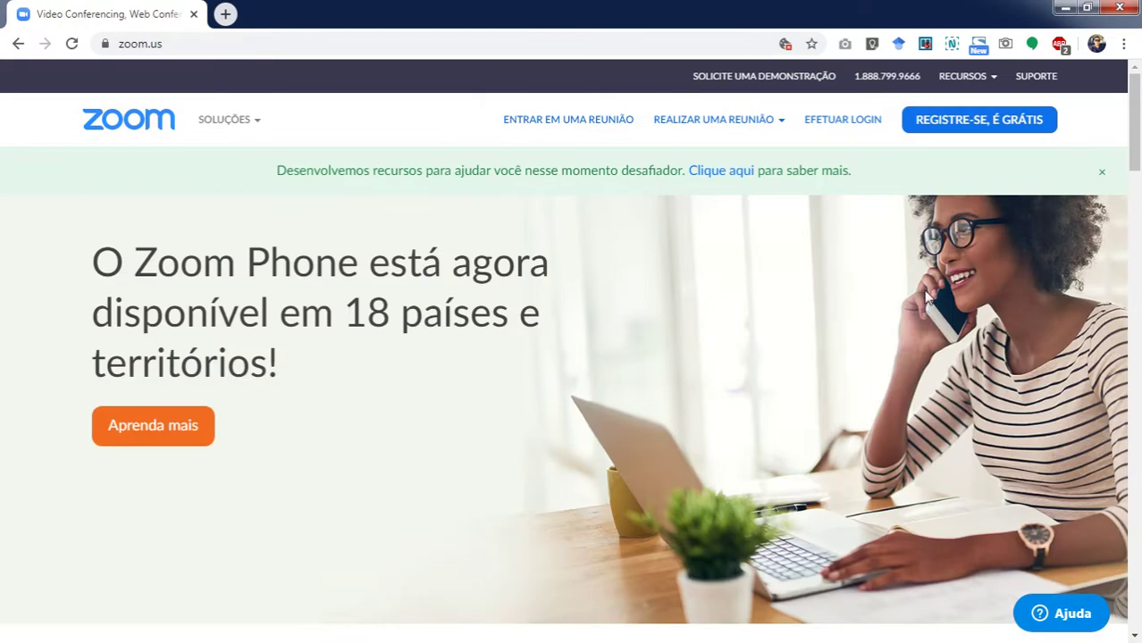
click(976, 79)
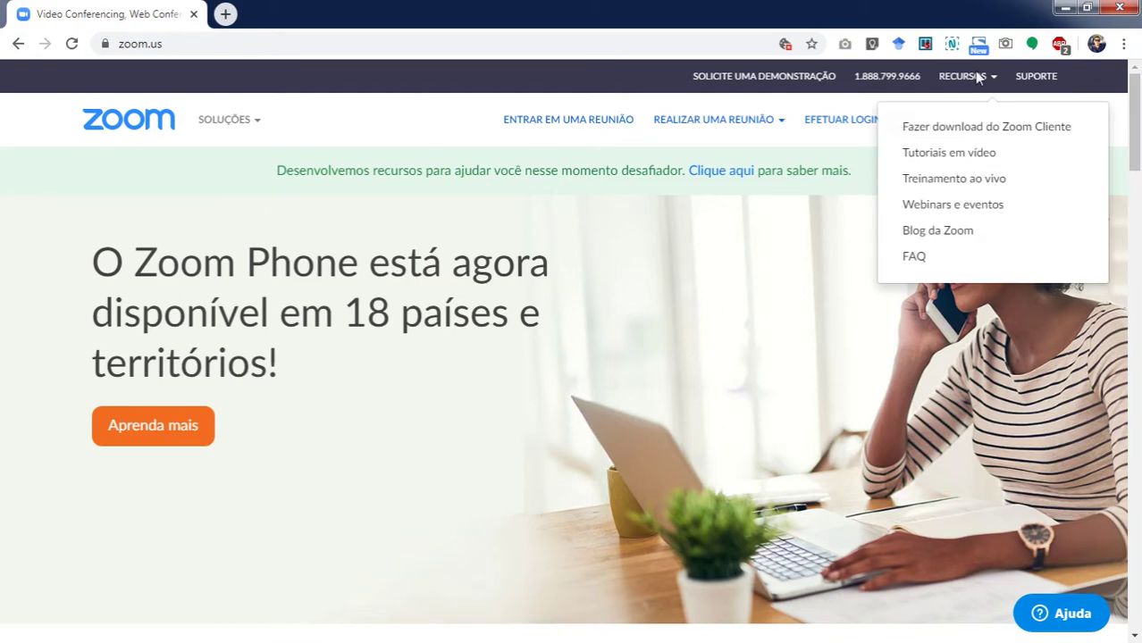
click(977, 81)
click(978, 80)
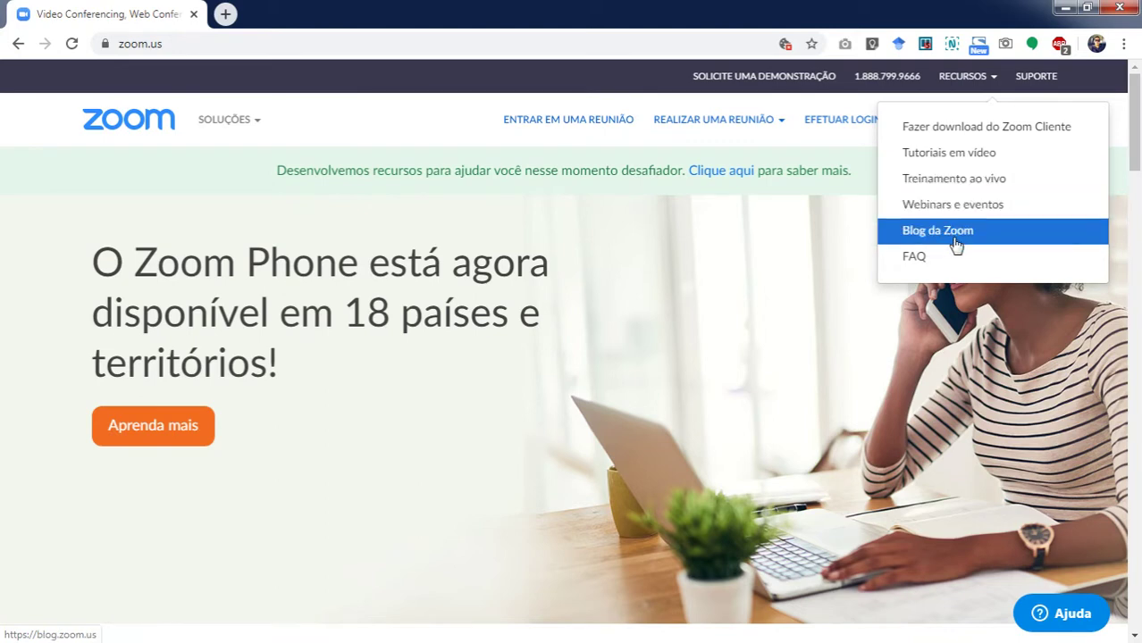
From the Central de Downloads, download the Zoom meetings client installer (ZoomInstaller, 10.8 MB) and browse the page.
click(954, 135)
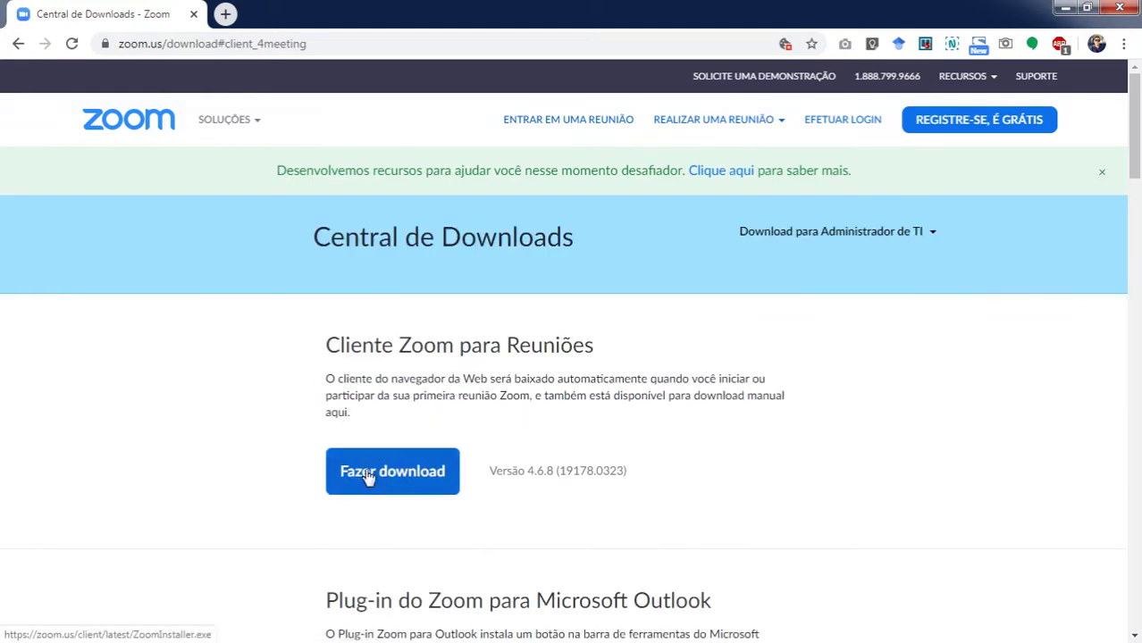
click(367, 472)
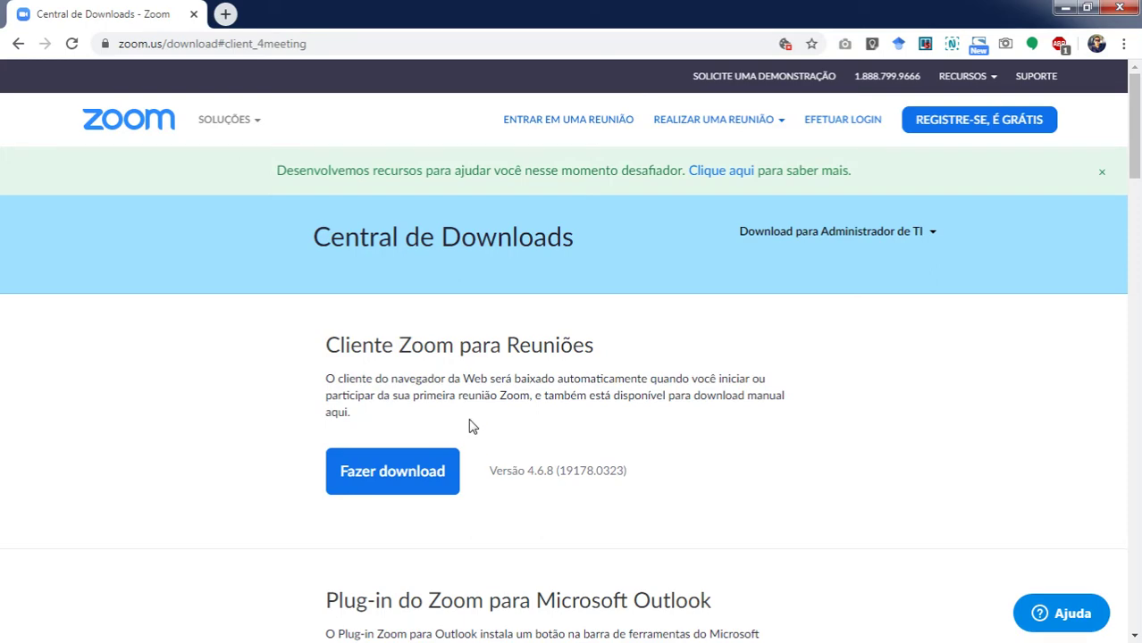
scroll(472, 426, down, 8)
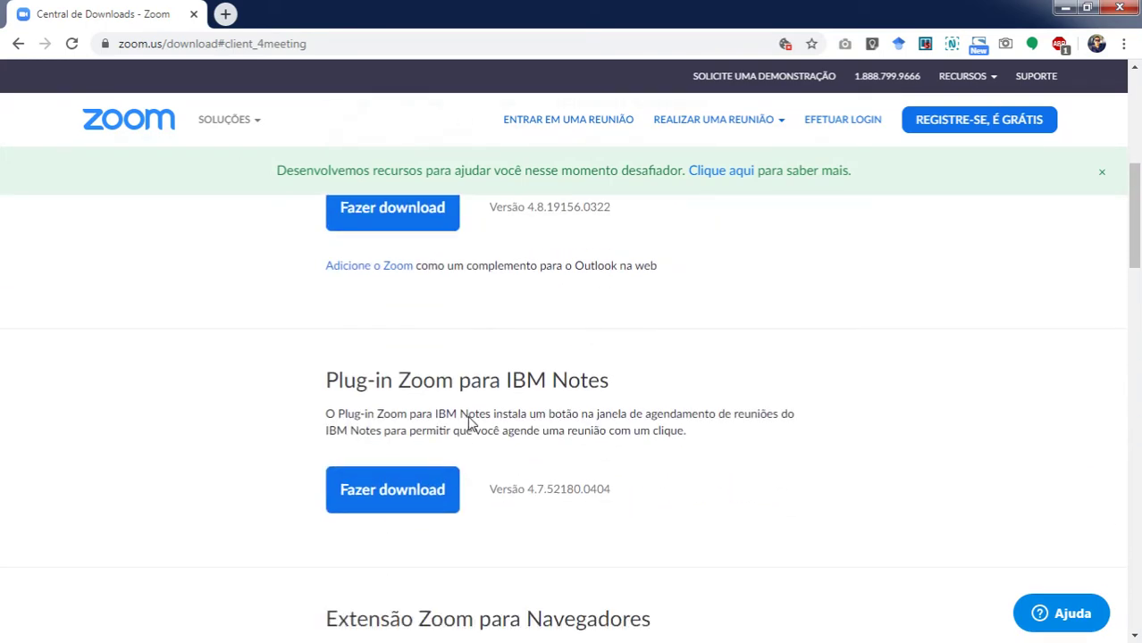
scroll(472, 424, down, 5)
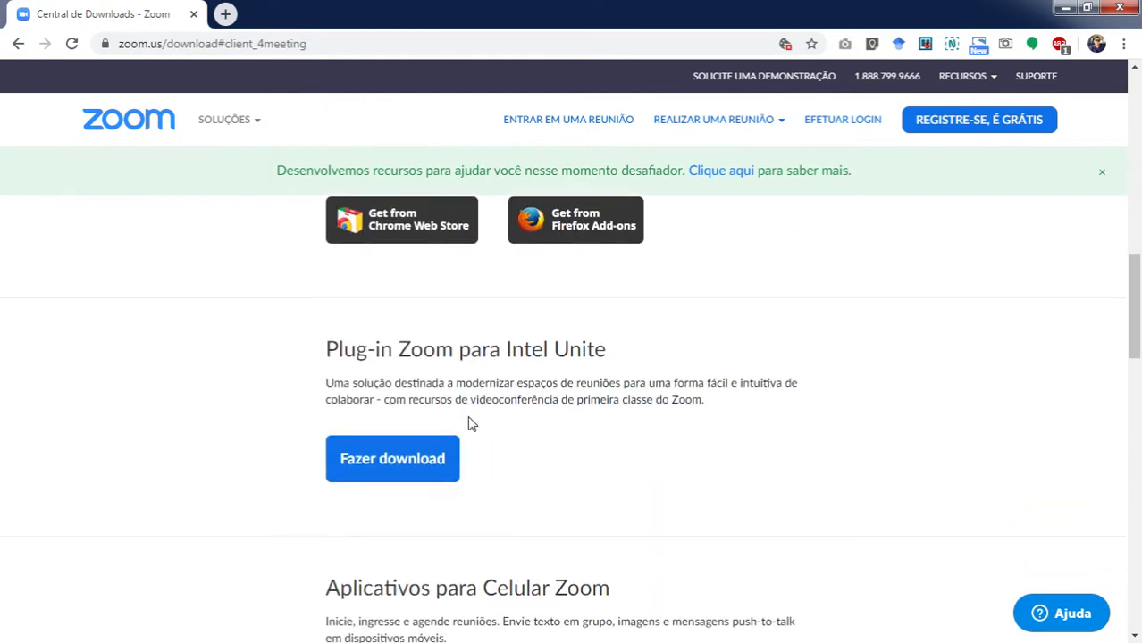
scroll(472, 425, down, 3)
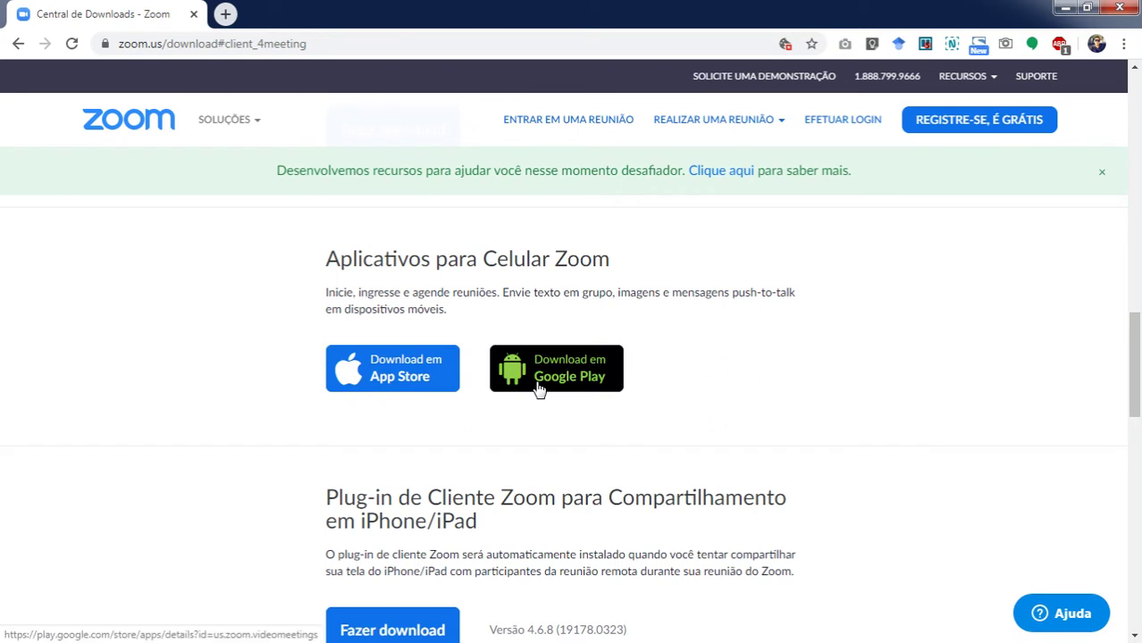
scroll(538, 390, up, 8)
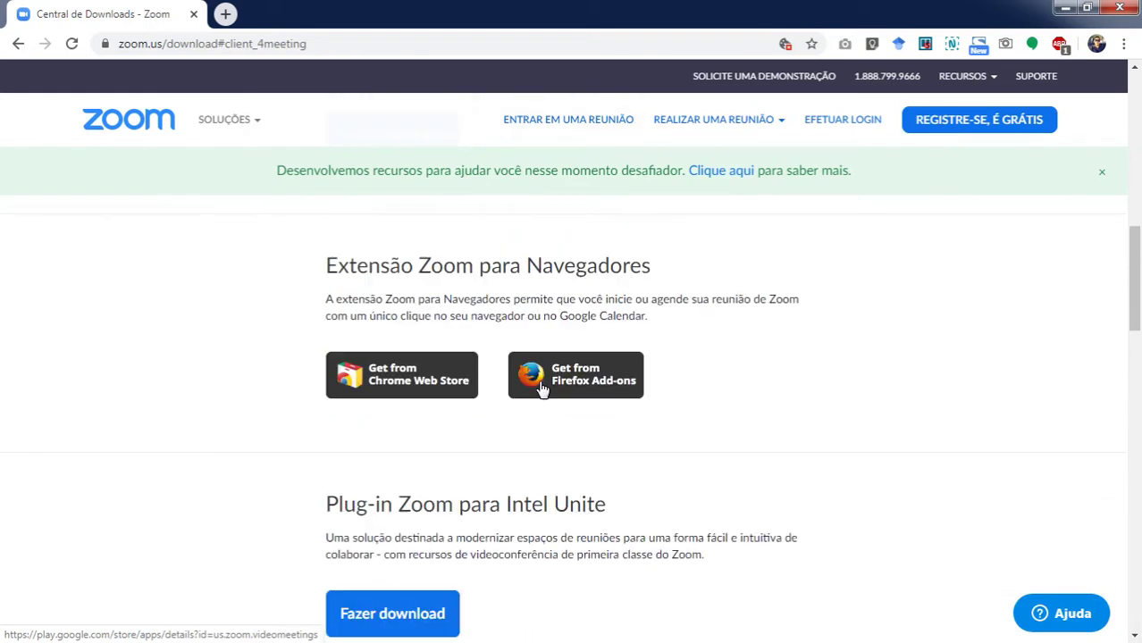
scroll(535, 439, down, 8)
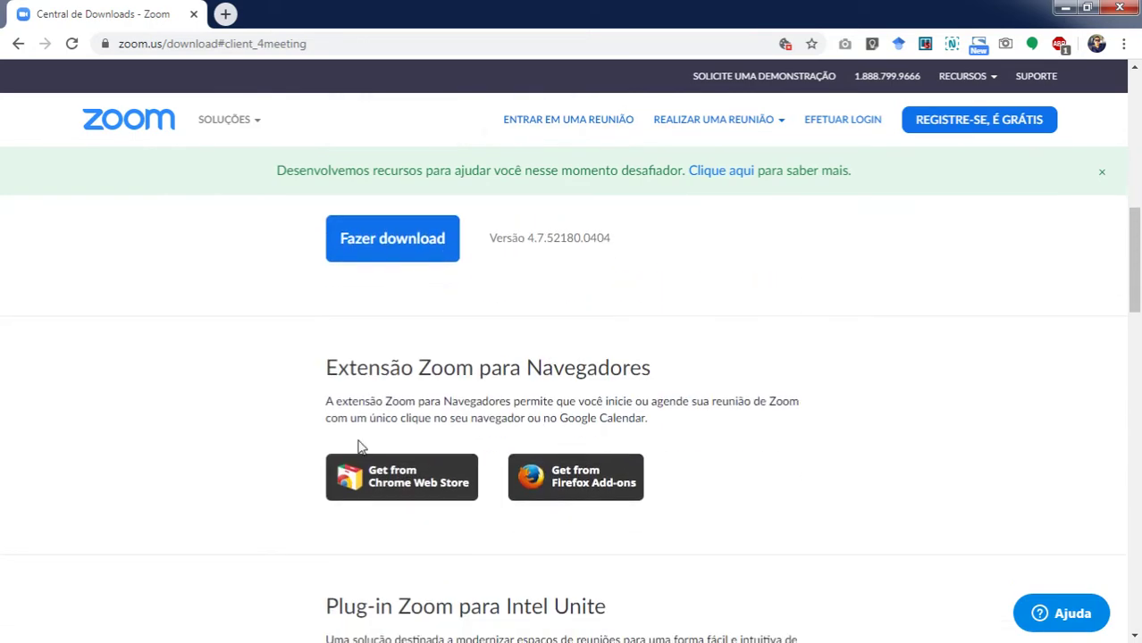
scroll(517, 417, down, 3)
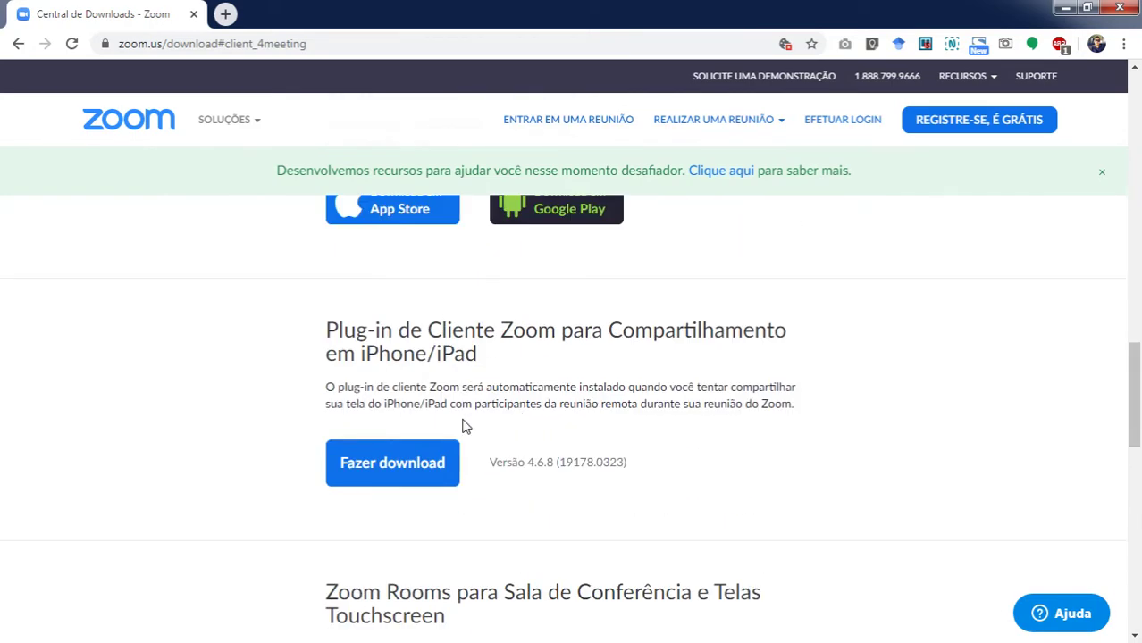
scroll(625, 416, down, 1)
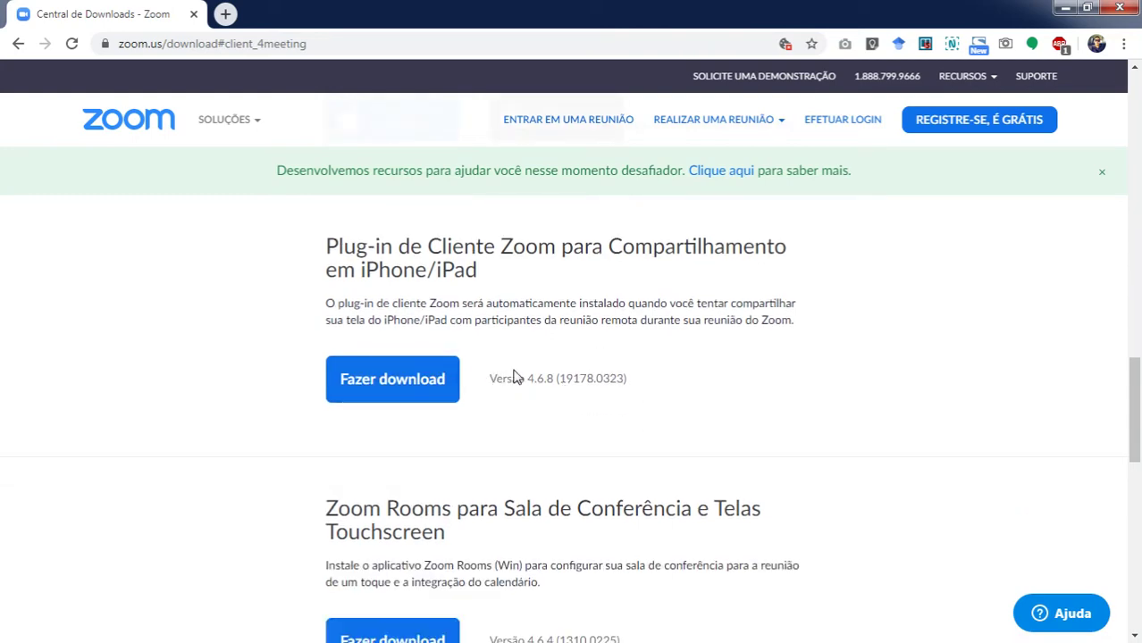
scroll(515, 375, up, 15)
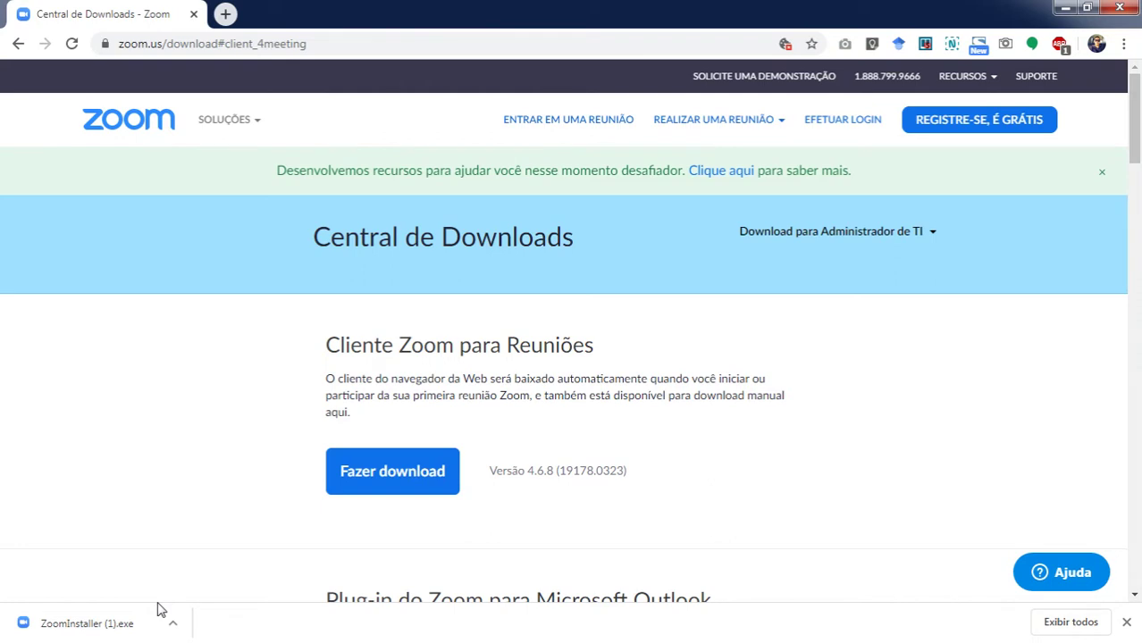
Minimize Chrome and centre Zoom's Join Meeting form, selecting the pre-filled participant name.
click(1065, 8)
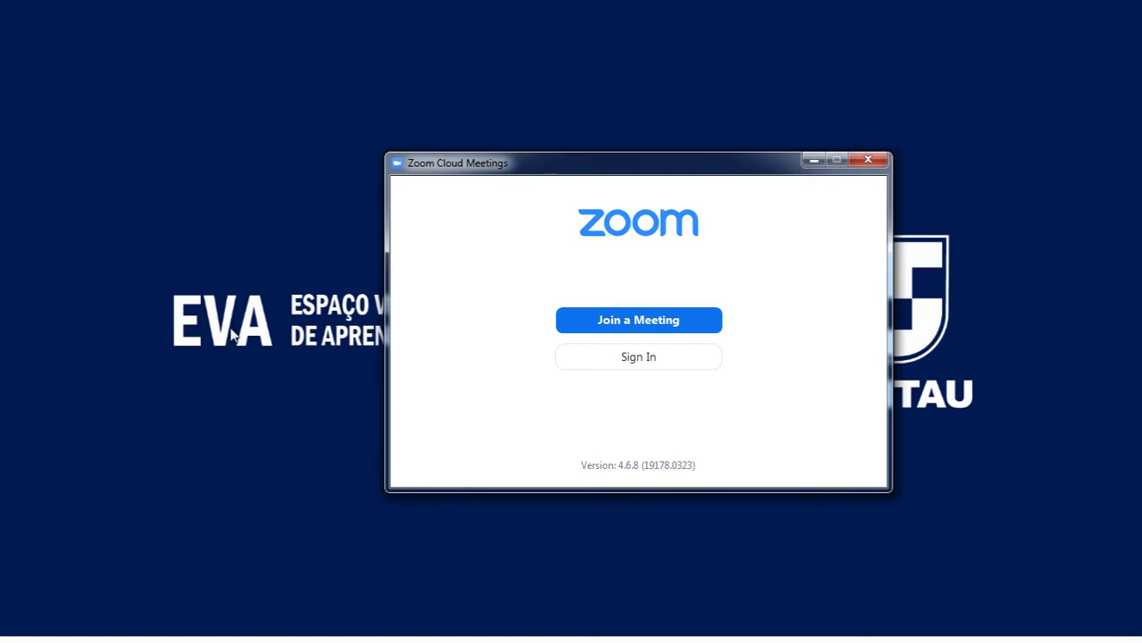
drag(645, 163, 572, 117)
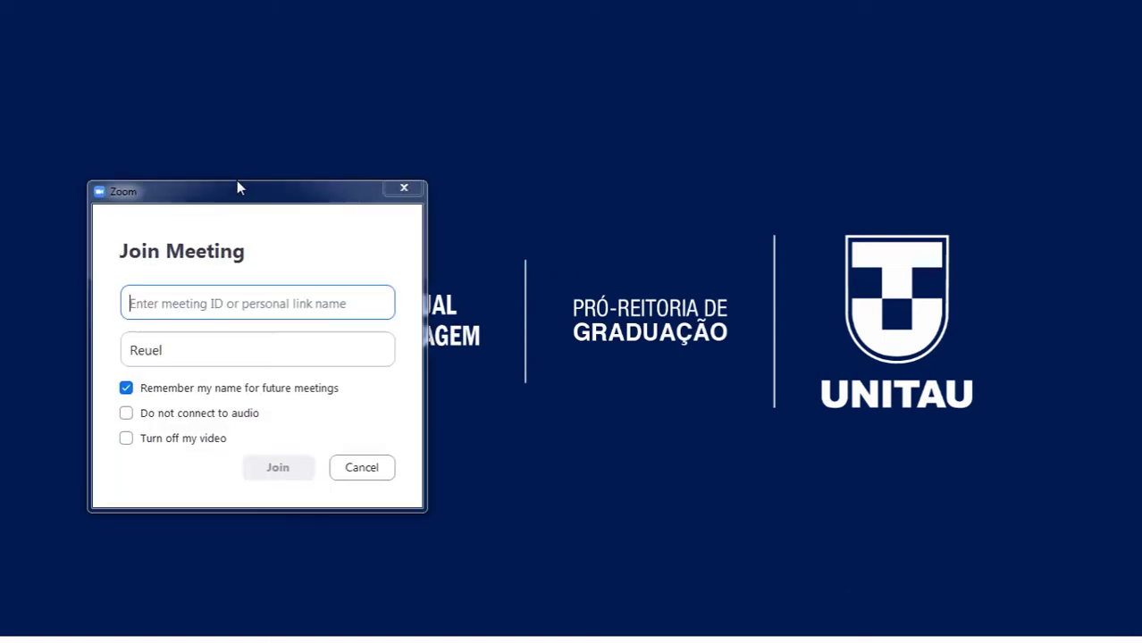
drag(237, 186, 579, 84)
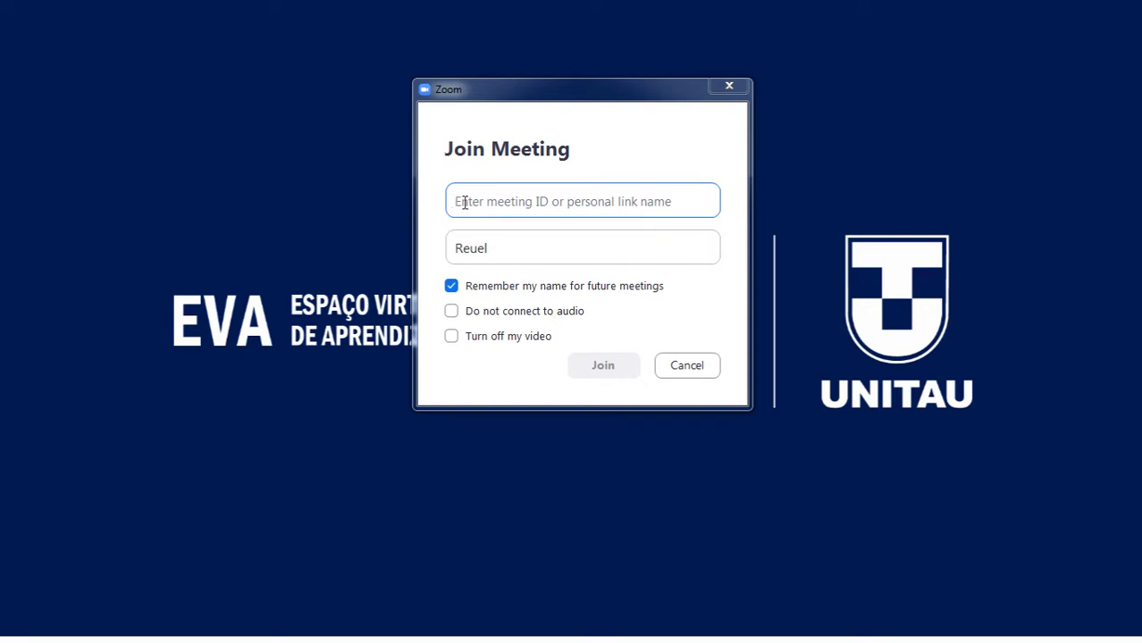
click(500, 248)
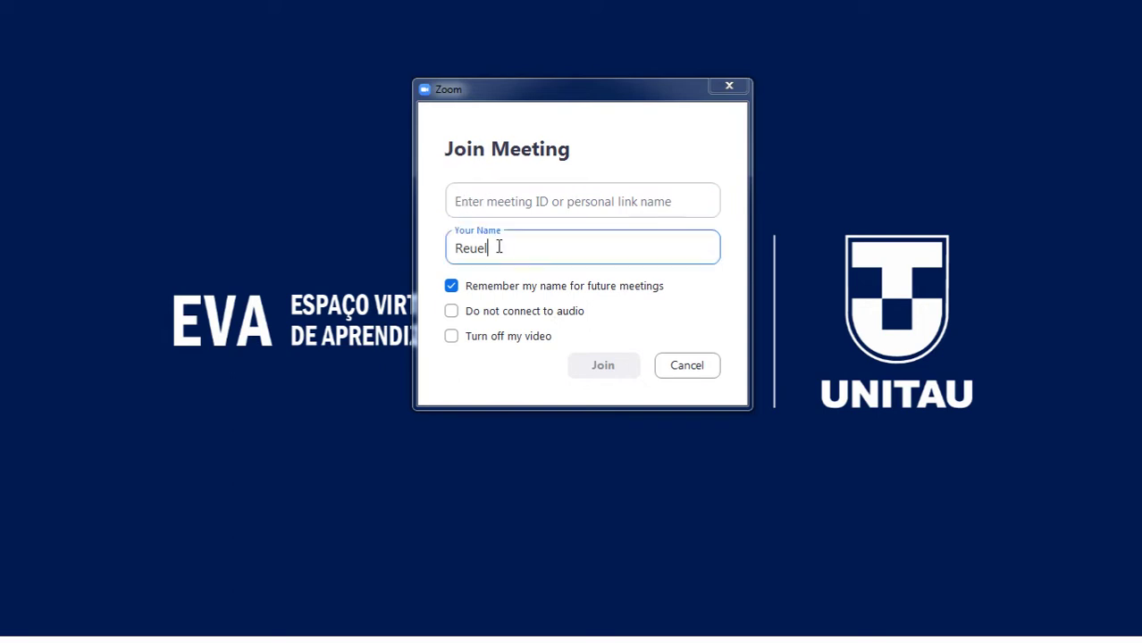
drag(500, 248, 454, 250)
Close Join Meeting and enter the account e-mail and password on Zoom's Sign In form.
click(687, 370)
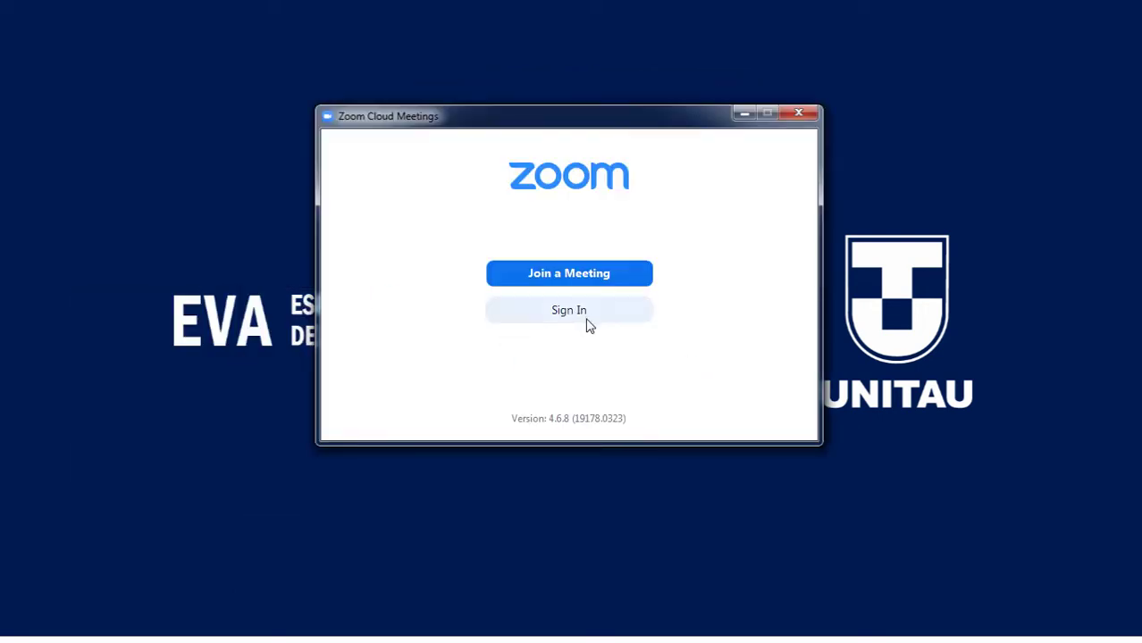
click(589, 318)
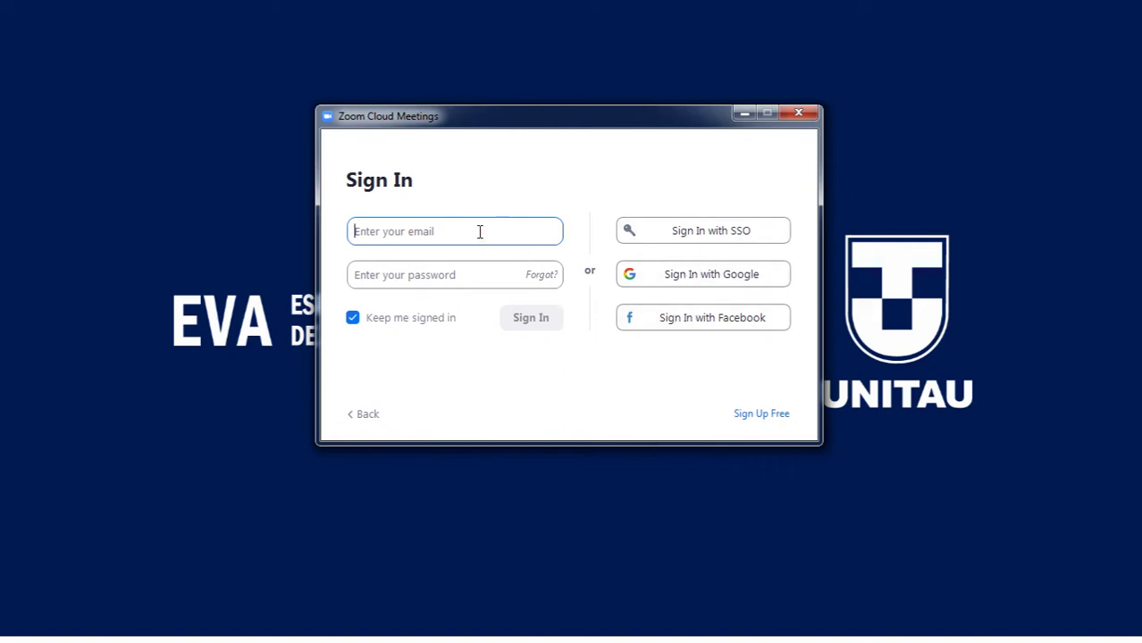
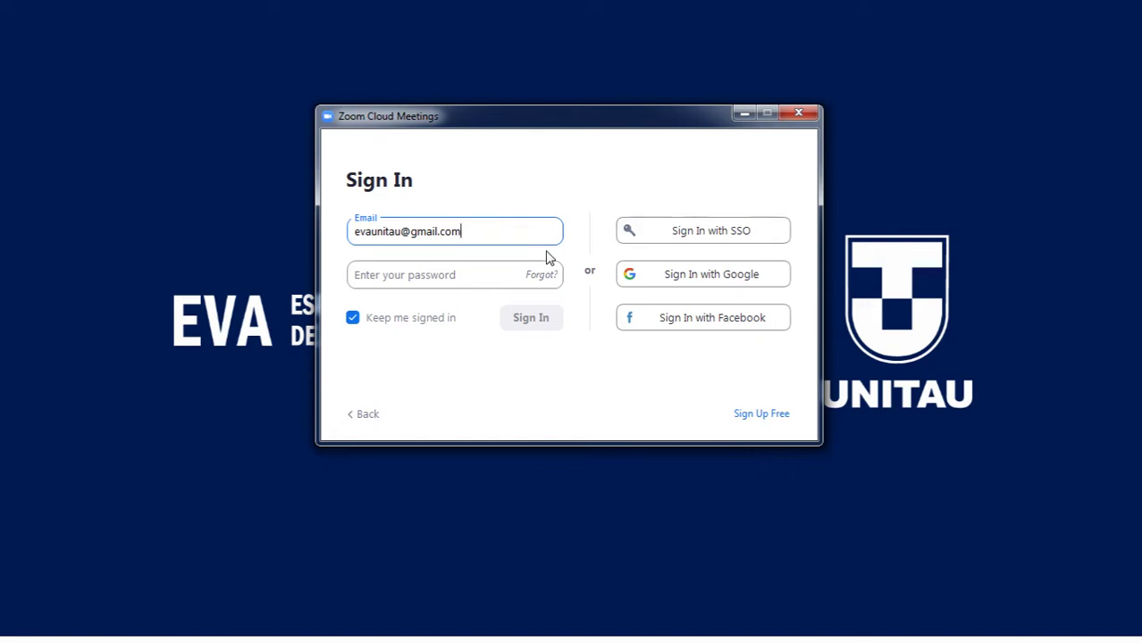
click(477, 278)
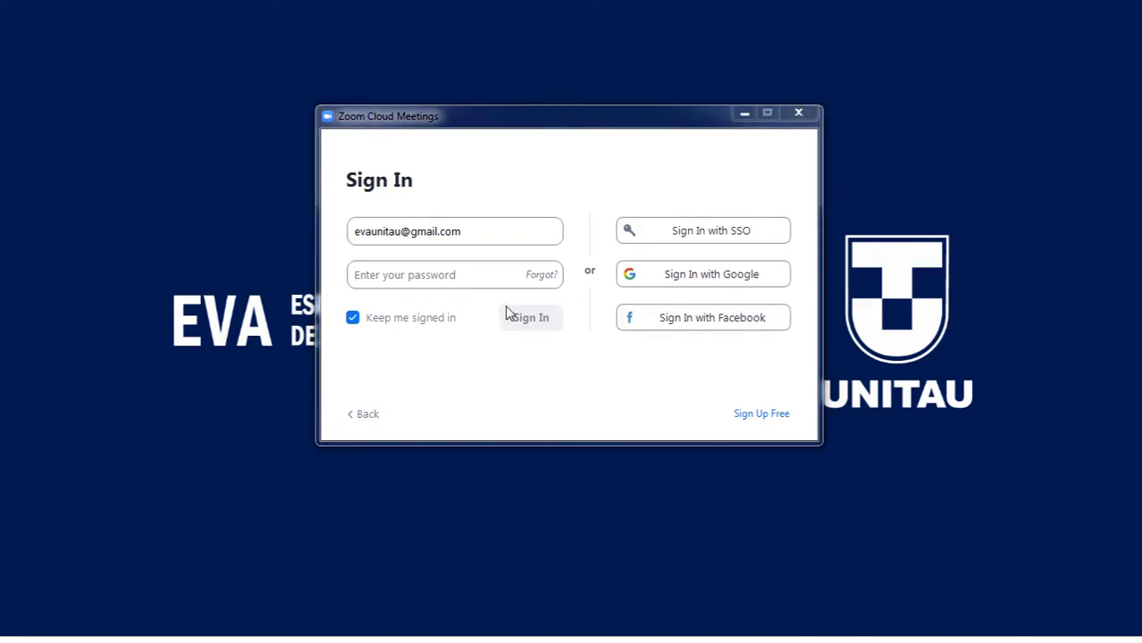
click(450, 274)
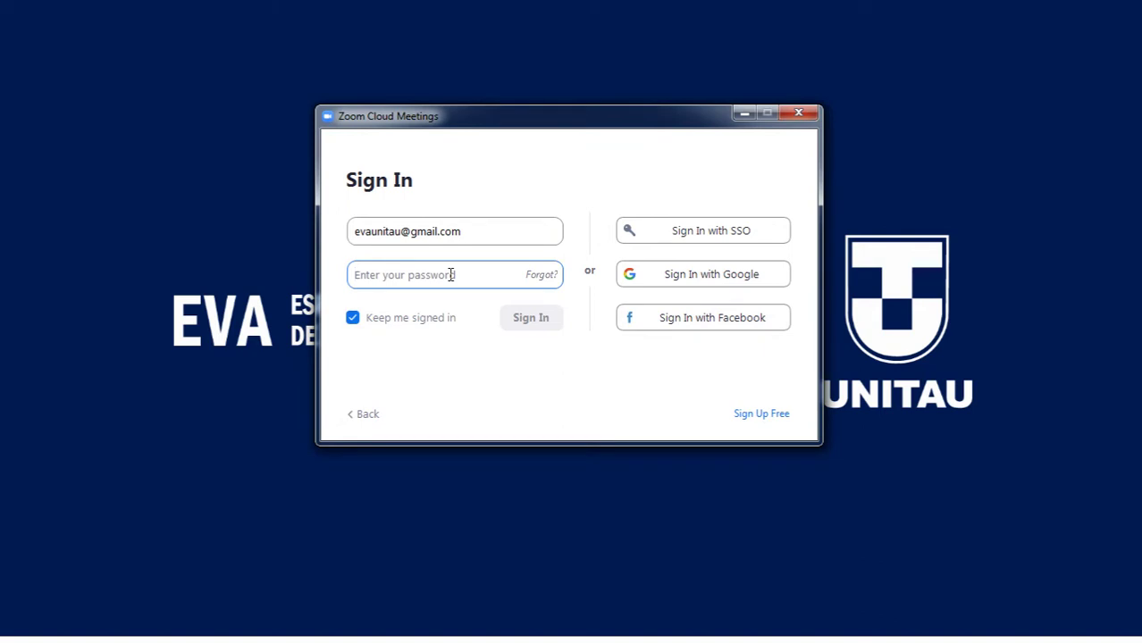
text(*****)
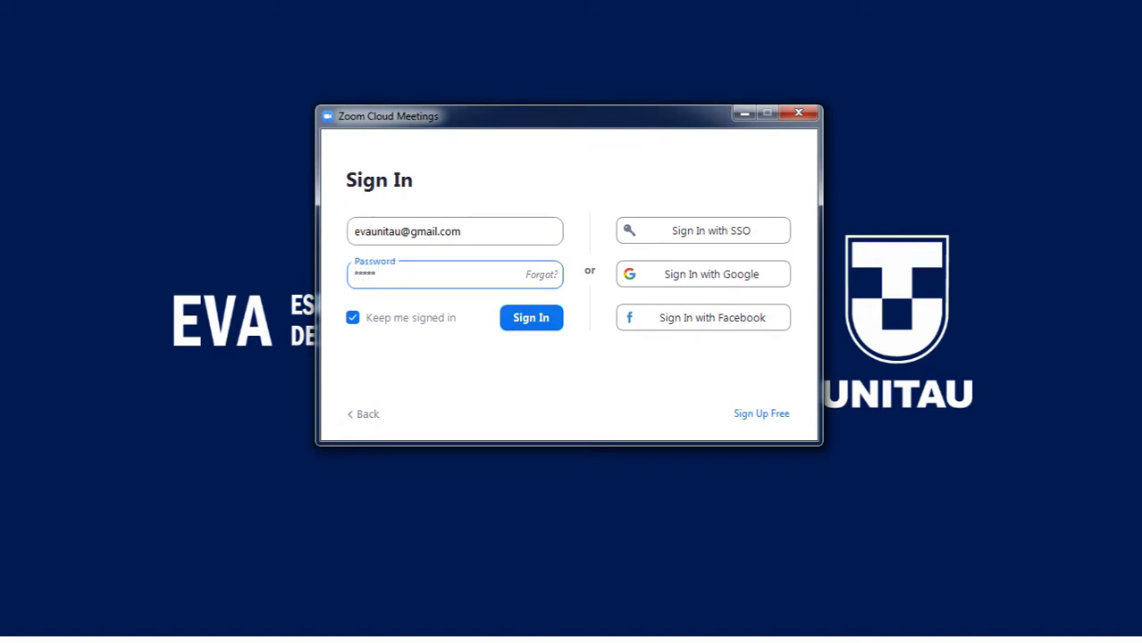
text(*****)
Sign in, check the Share screen options on Home, then switch to the Chat section.
click(532, 324)
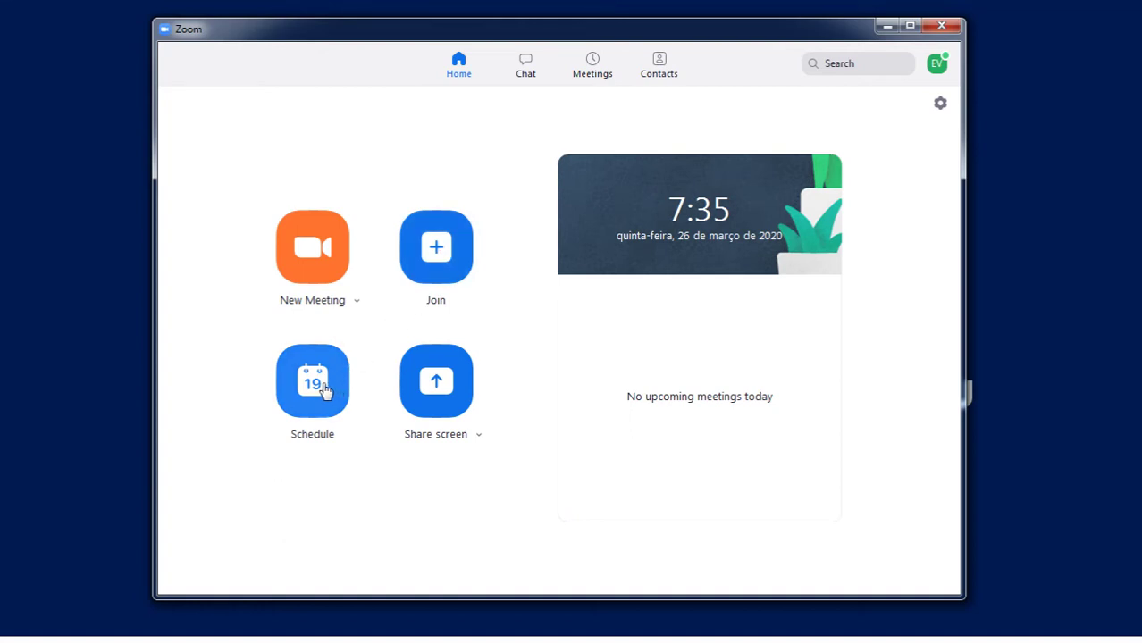
click(477, 437)
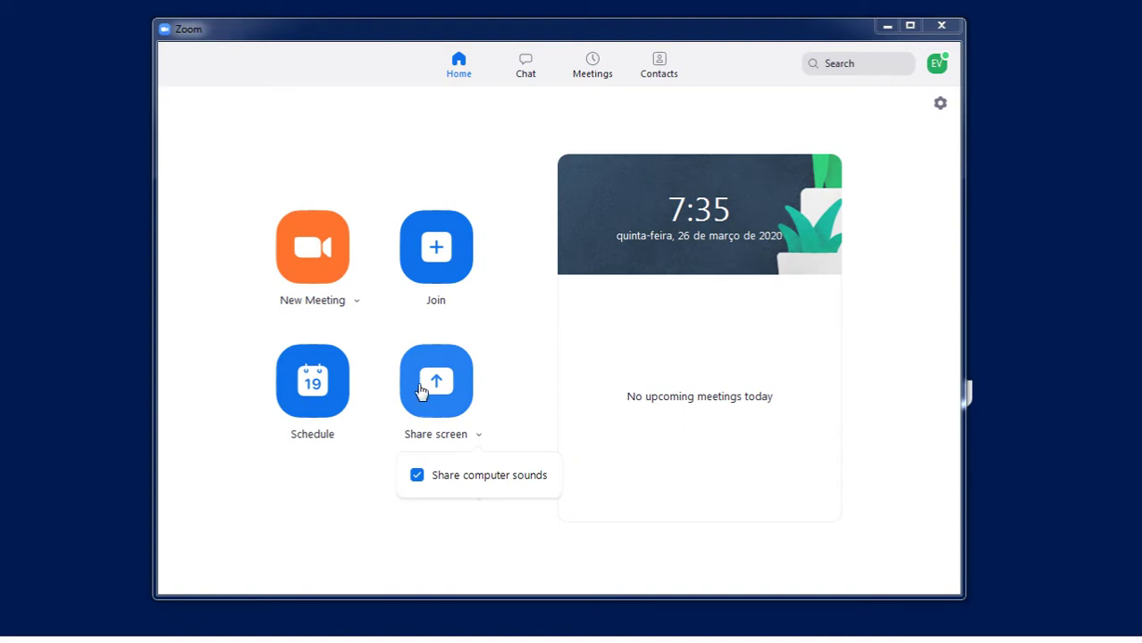
click(530, 376)
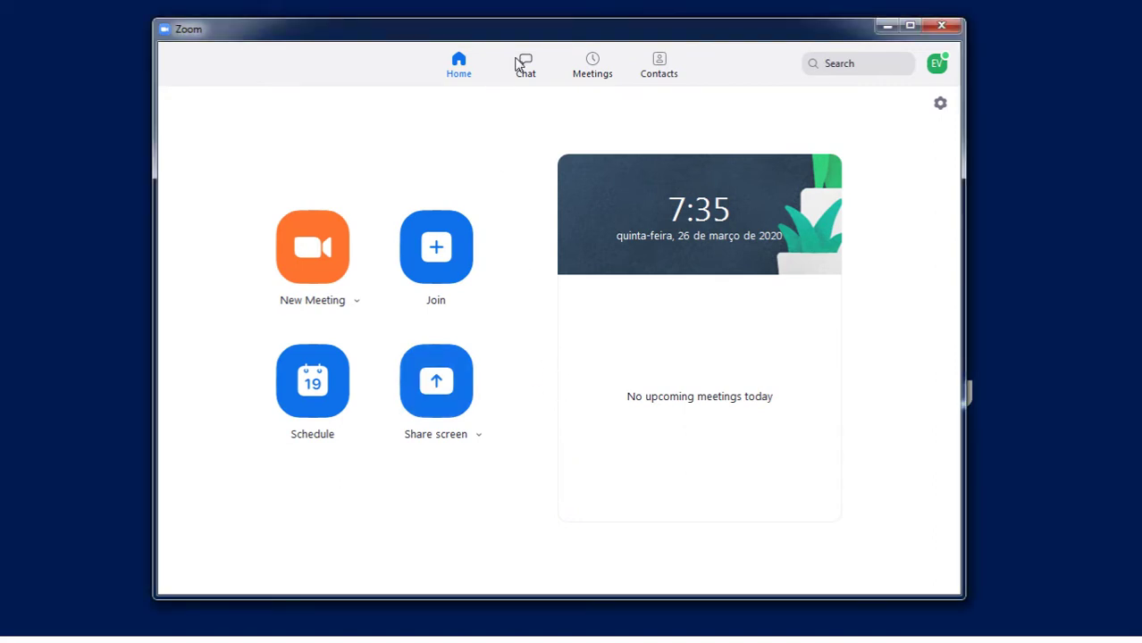
click(521, 65)
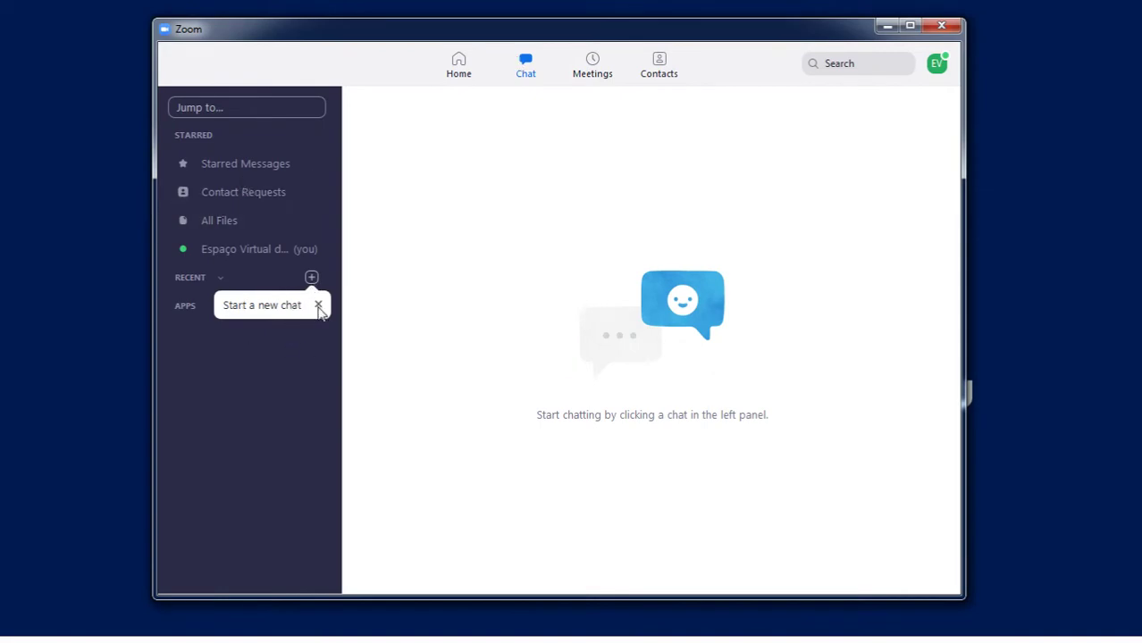
Dismiss the new chat and apps tips and view the Meetings list.
click(318, 306)
click(311, 307)
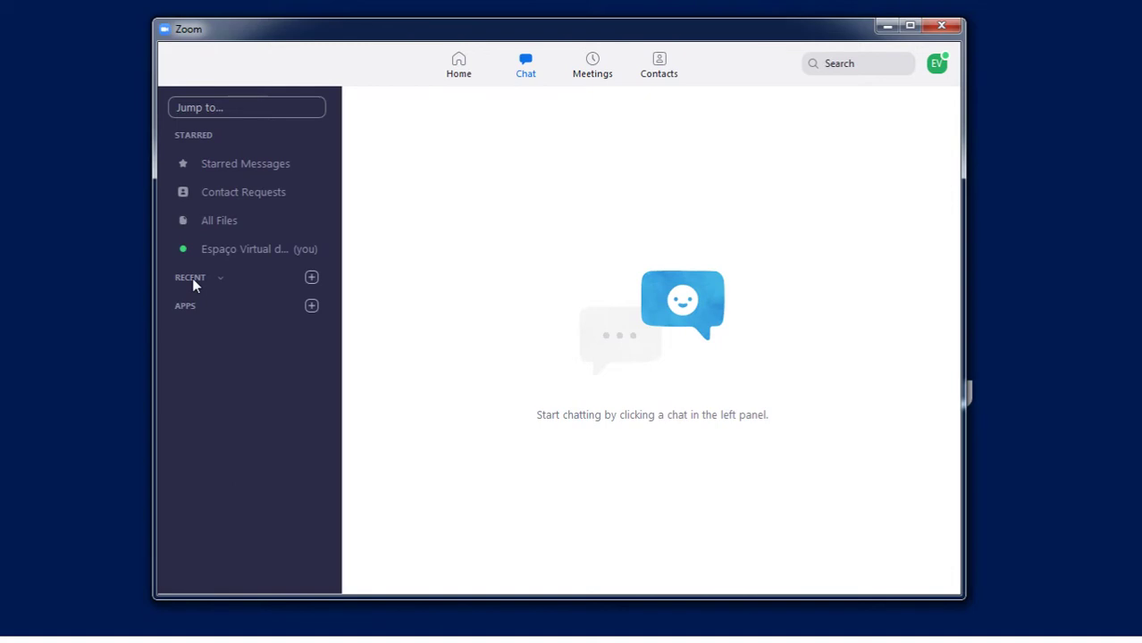
click(591, 67)
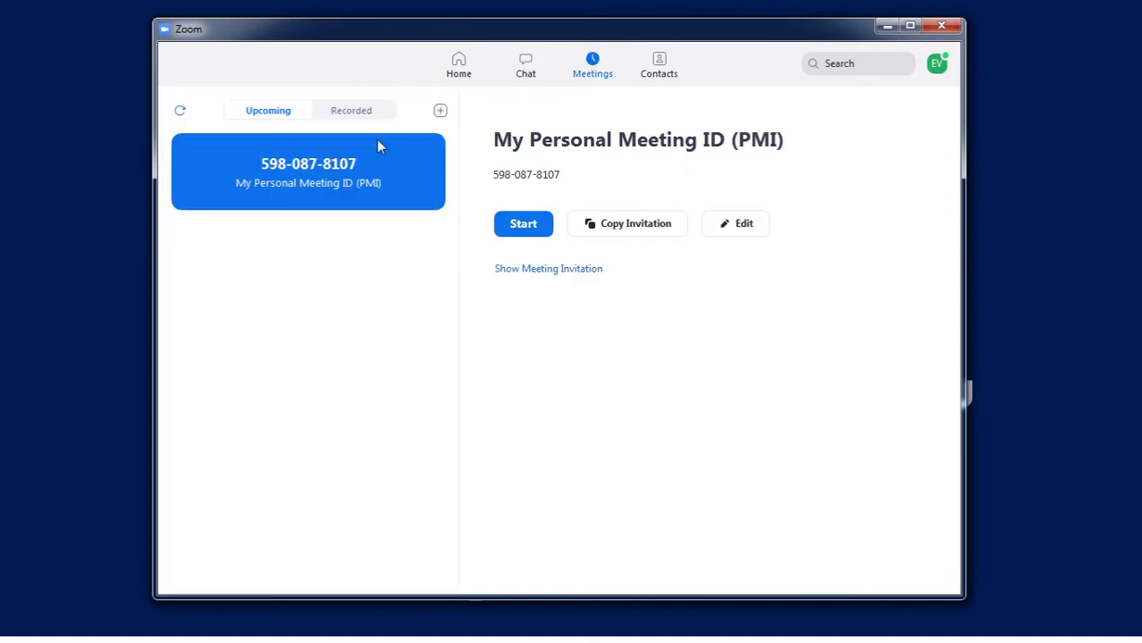
In Contacts, expand the Company Contacts group and scroll through its 14 colleagues.
click(657, 73)
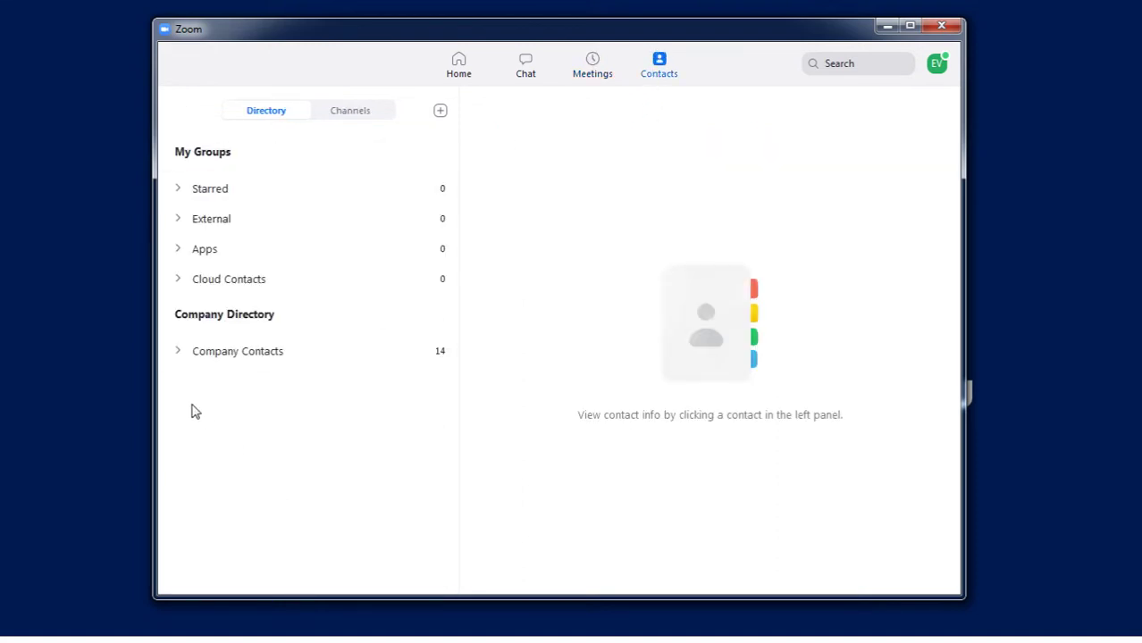
click(177, 358)
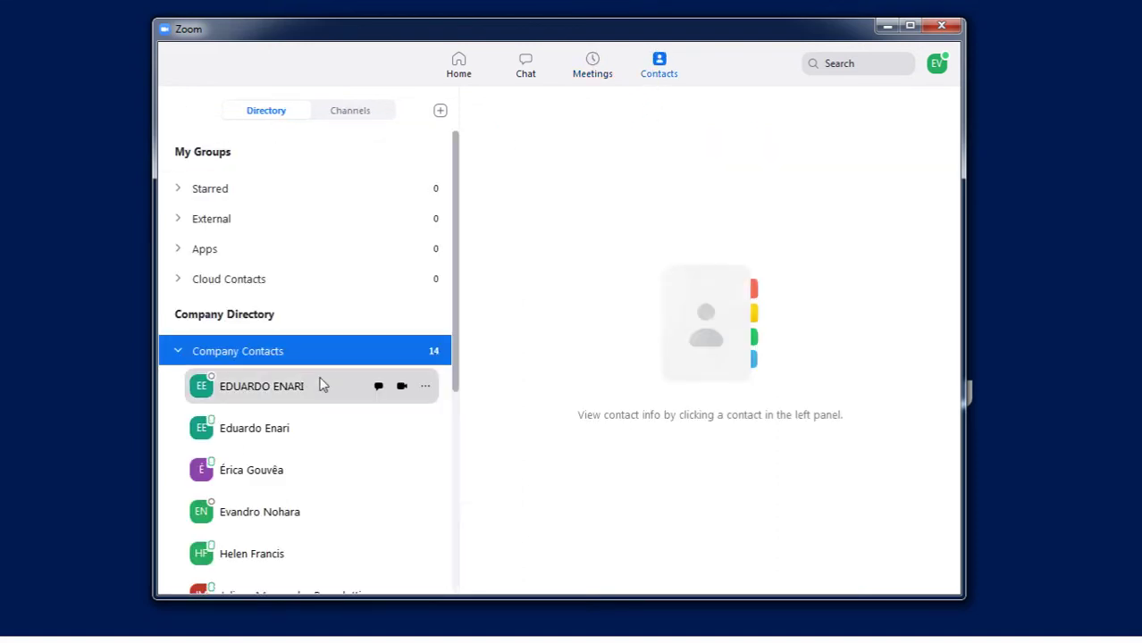
scroll(301, 455, down, 1)
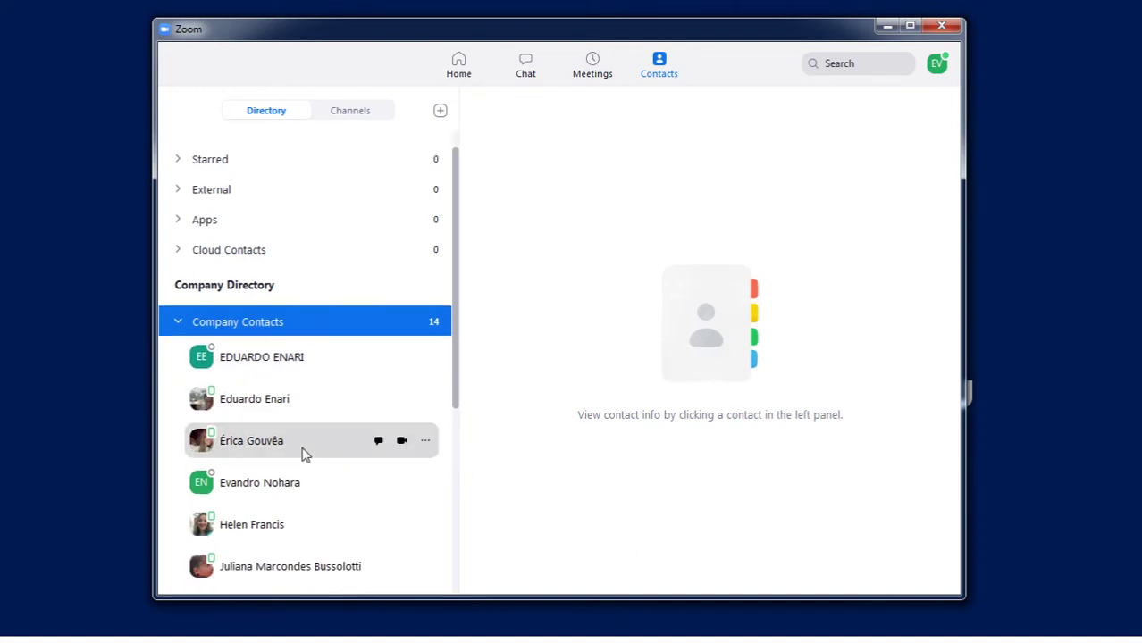
scroll(304, 420, down, 2)
scroll(304, 428, down, 9)
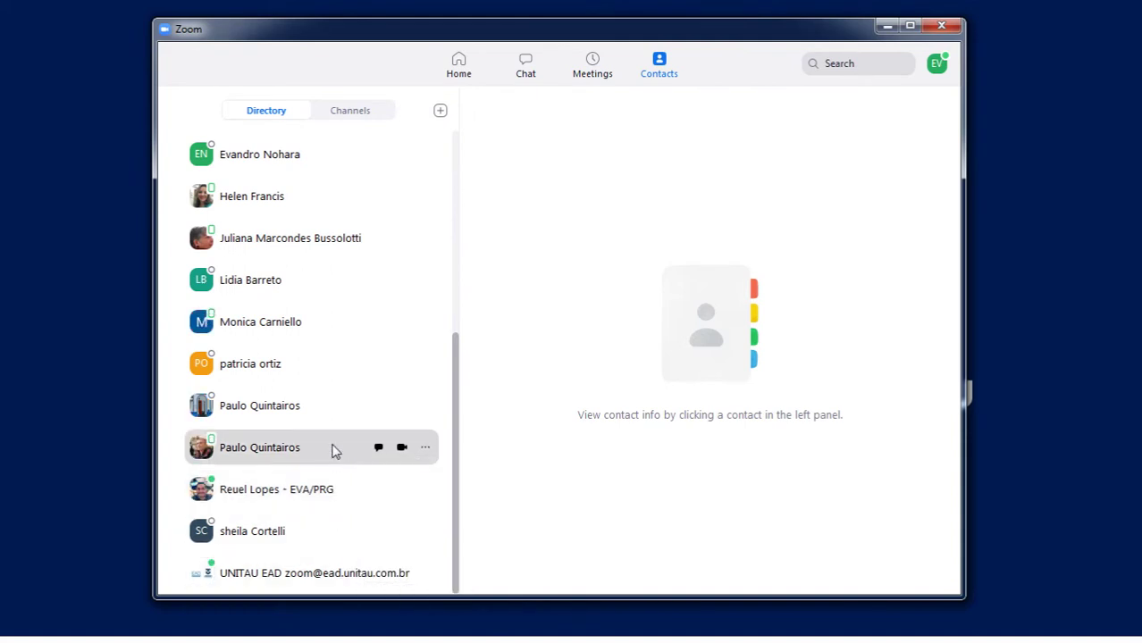
scroll(332, 452, up, 6)
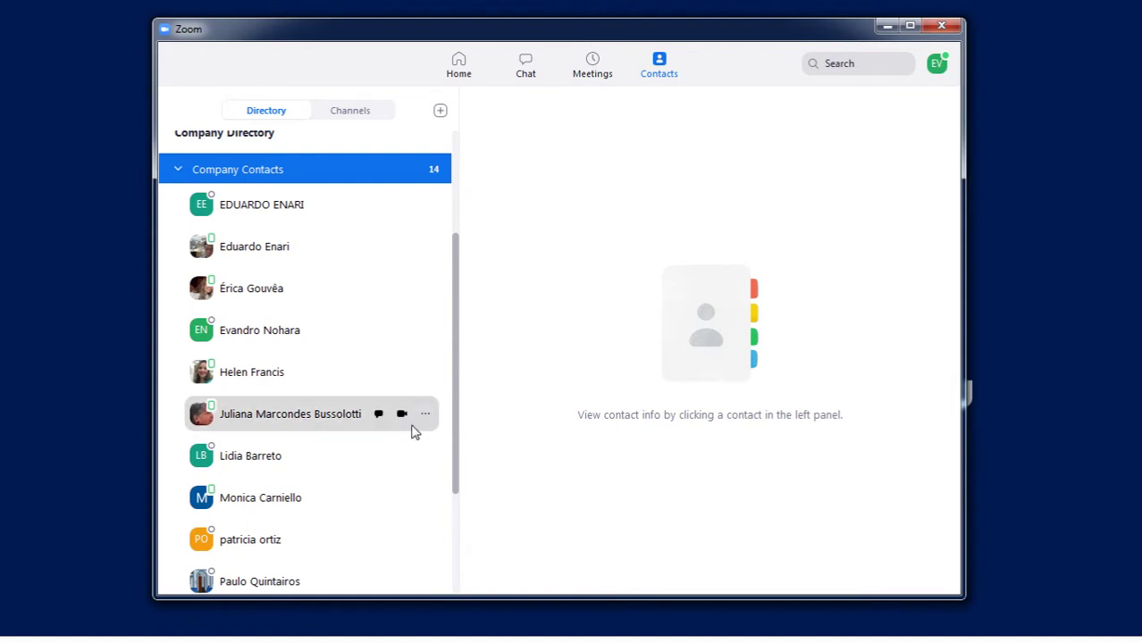
scroll(389, 418, down, 5)
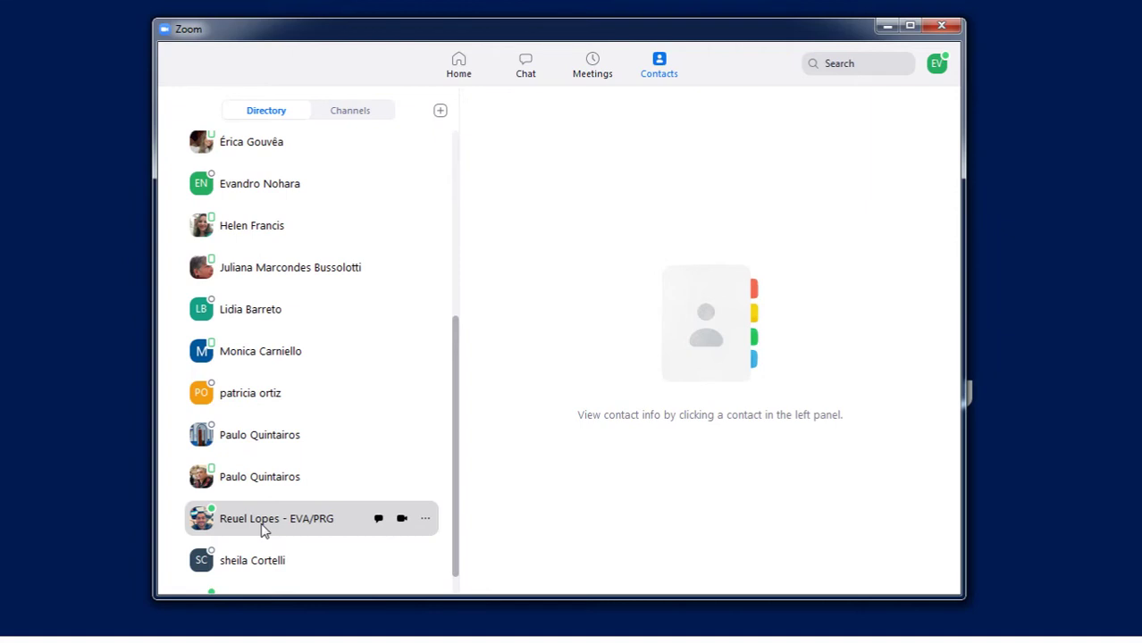
scroll(360, 304, up, 10)
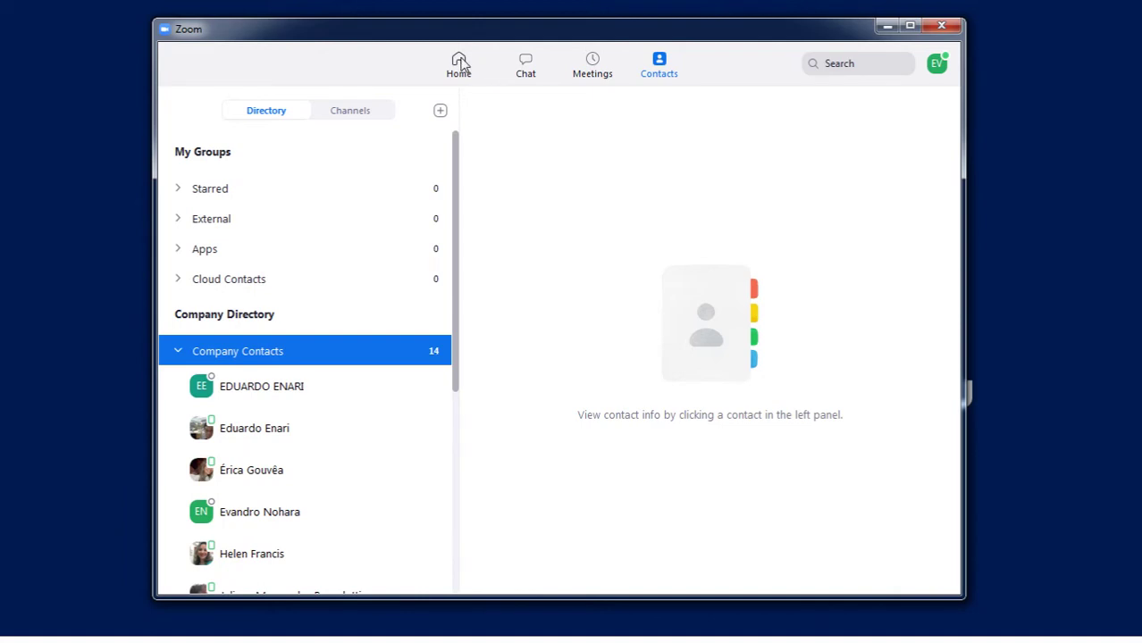
Return to Zoom's Home screen.
click(460, 62)
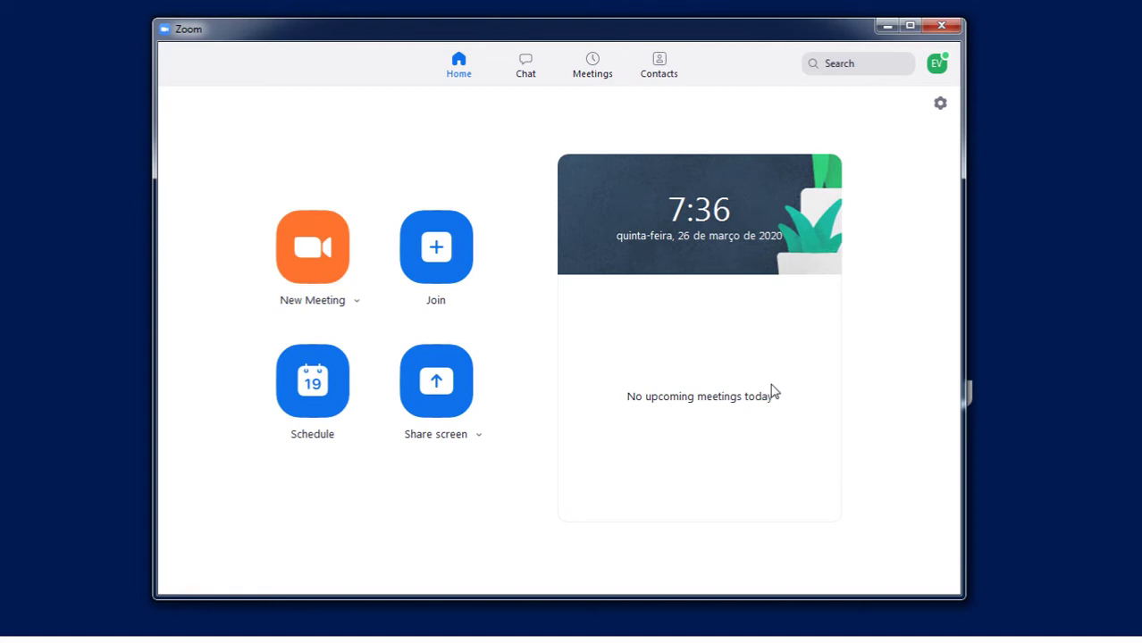
Open the Schedule Meeting form and uncheck Require meeting password.
click(317, 384)
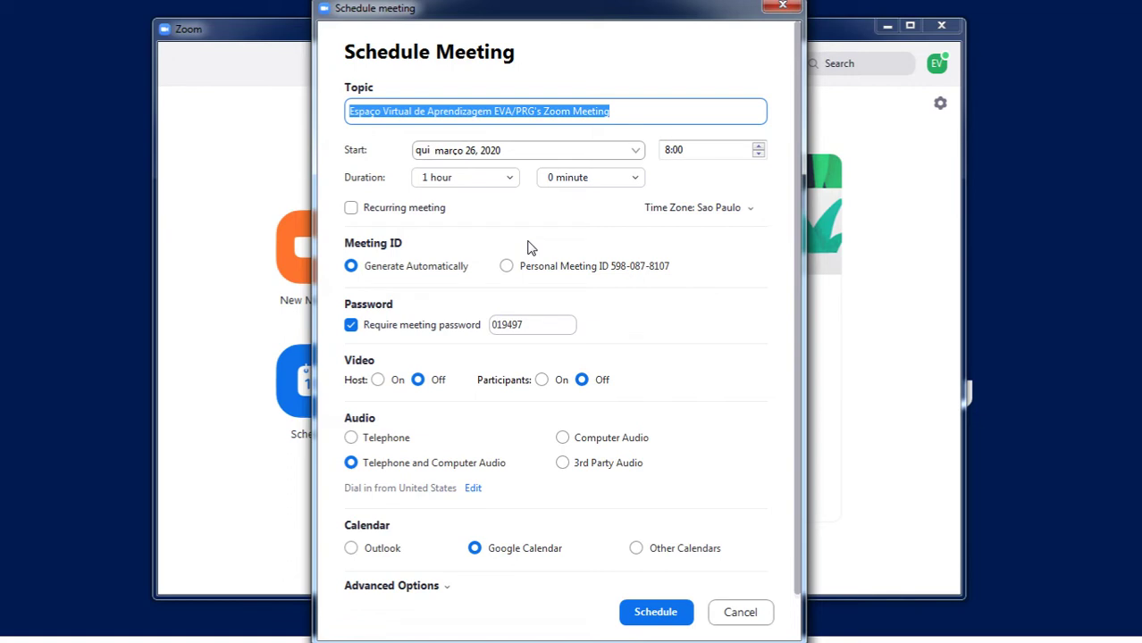
click(350, 325)
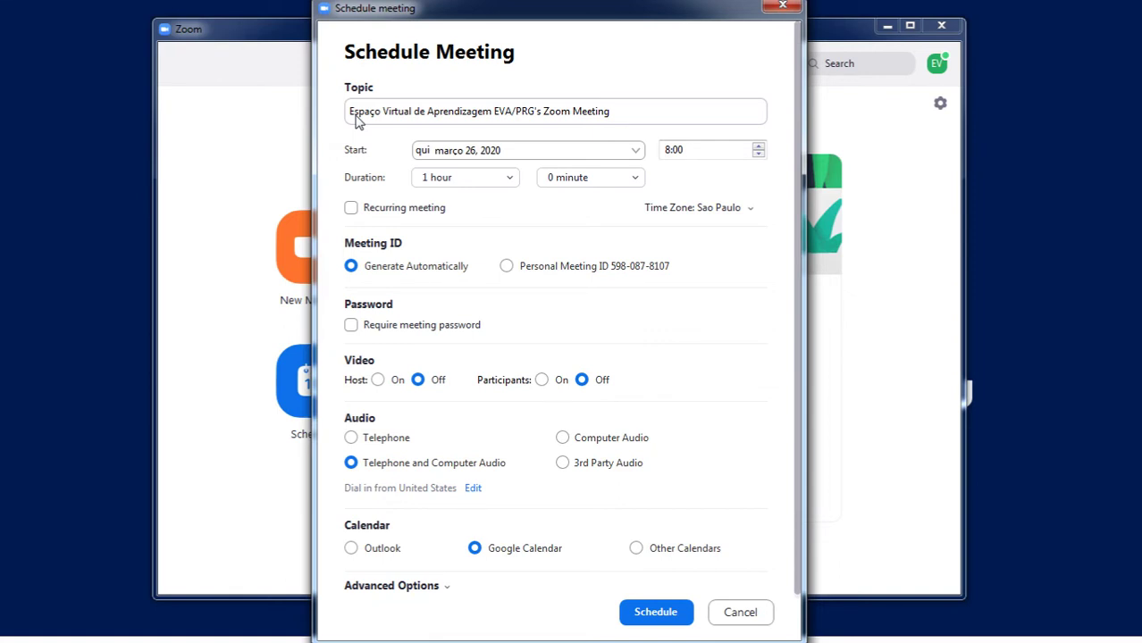
Replace the topic with 'Desktop Publish I - Vetorização - Prof.' followed by the instructor's name.
click(404, 112)
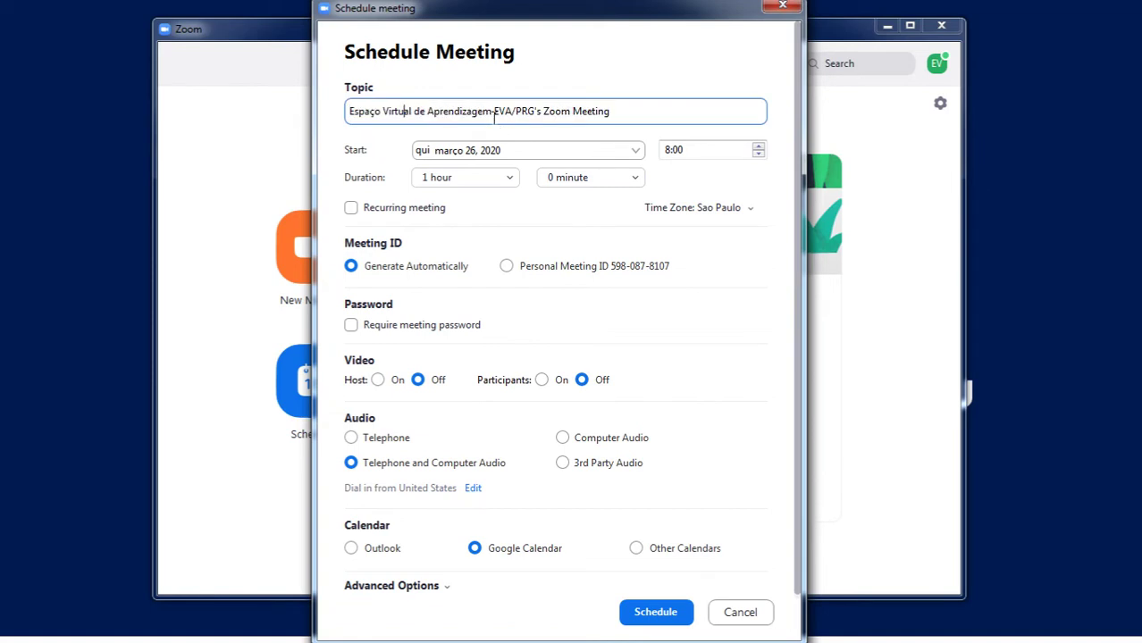
key(ctrl+a)
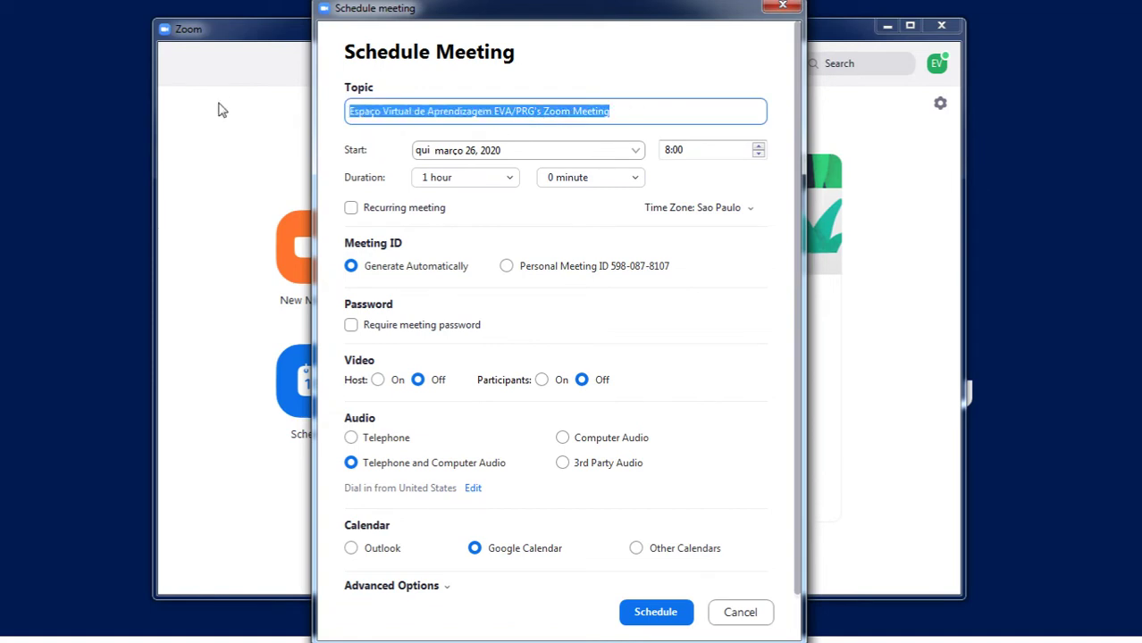
text(Desk)
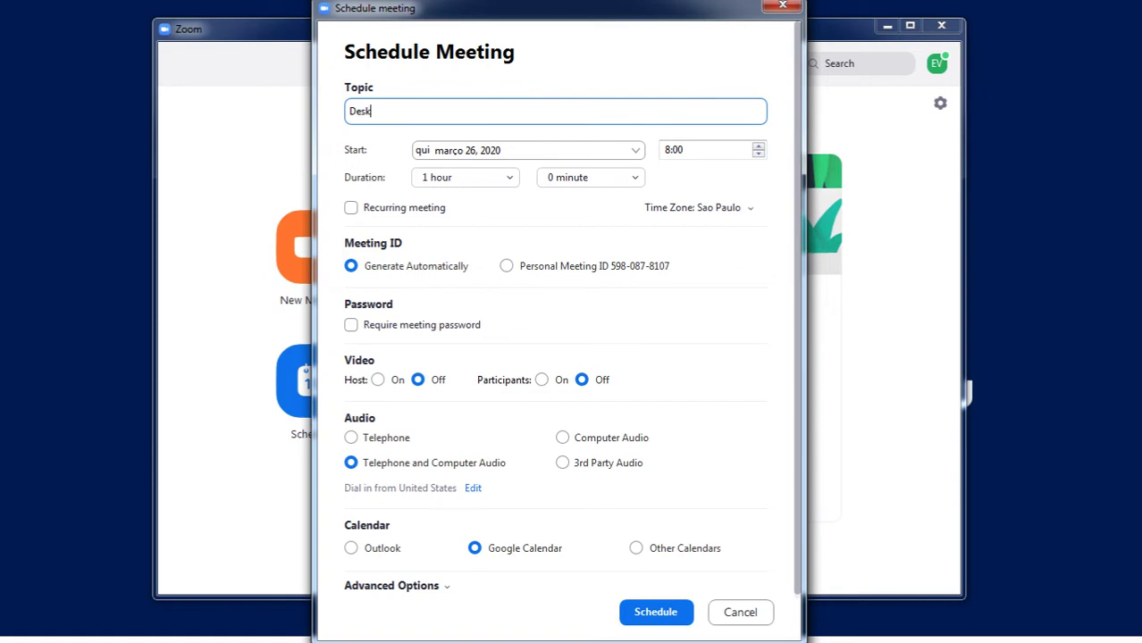
text(top Publi)
key(BackSpace)
text(ish I - Ver)
key(BackSpace)
text(torização )
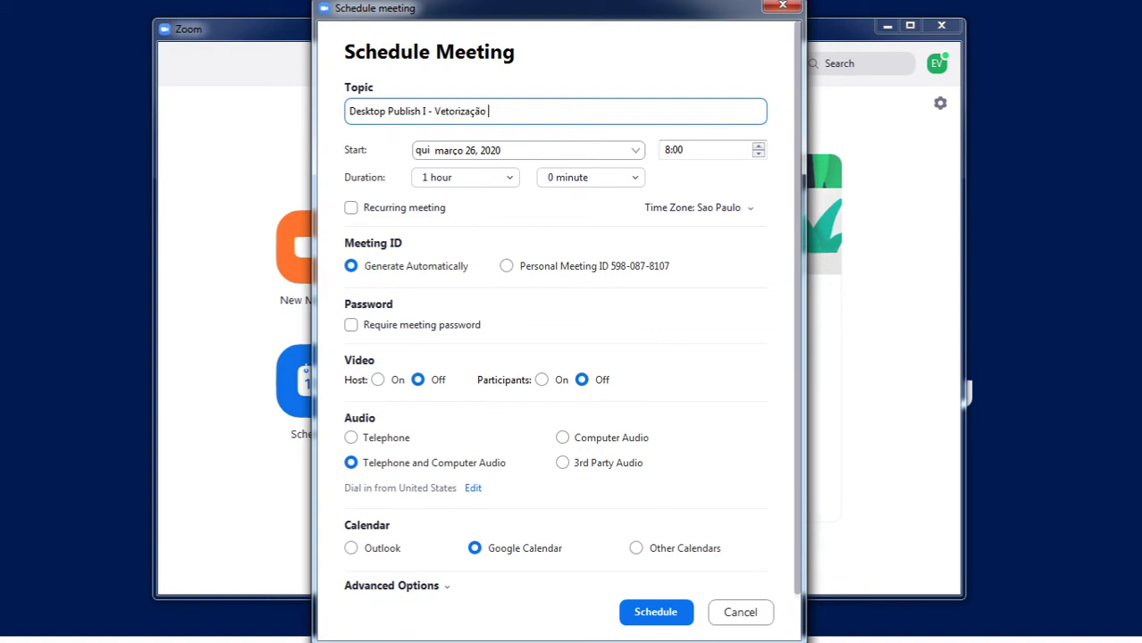
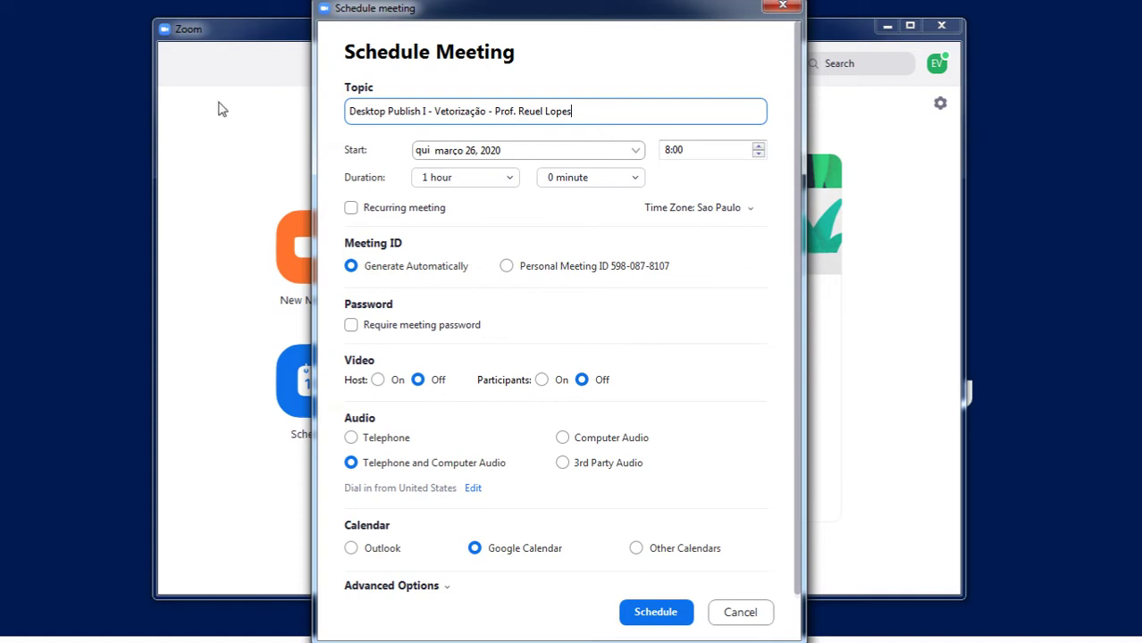
click(635, 152)
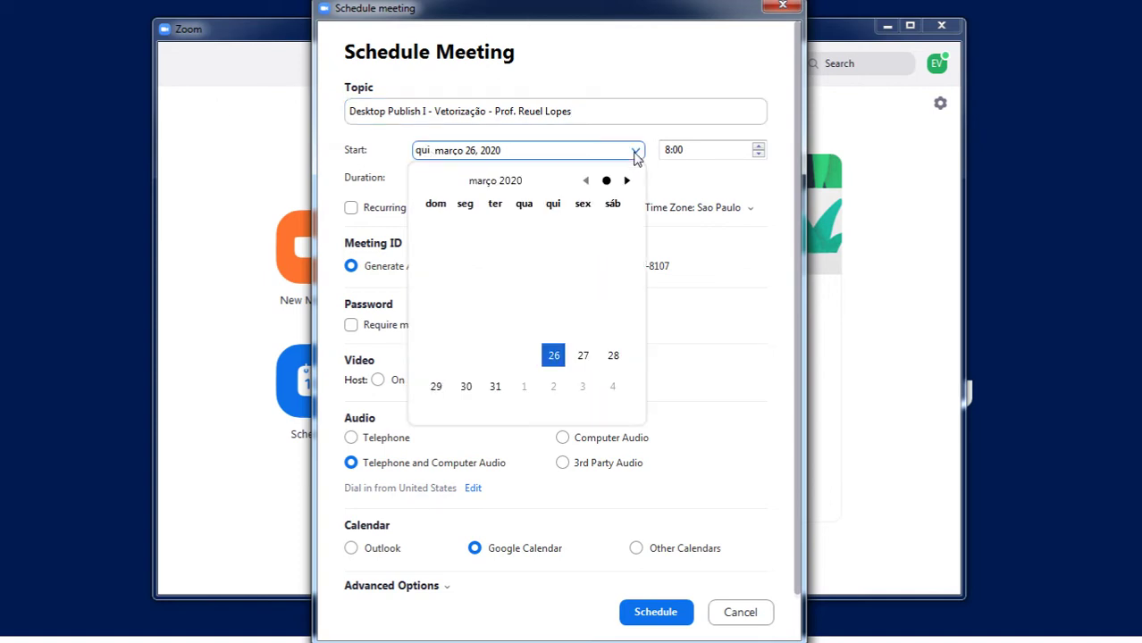
Set the meeting start to Friday, 27 March 2020 at 19:00.
click(582, 357)
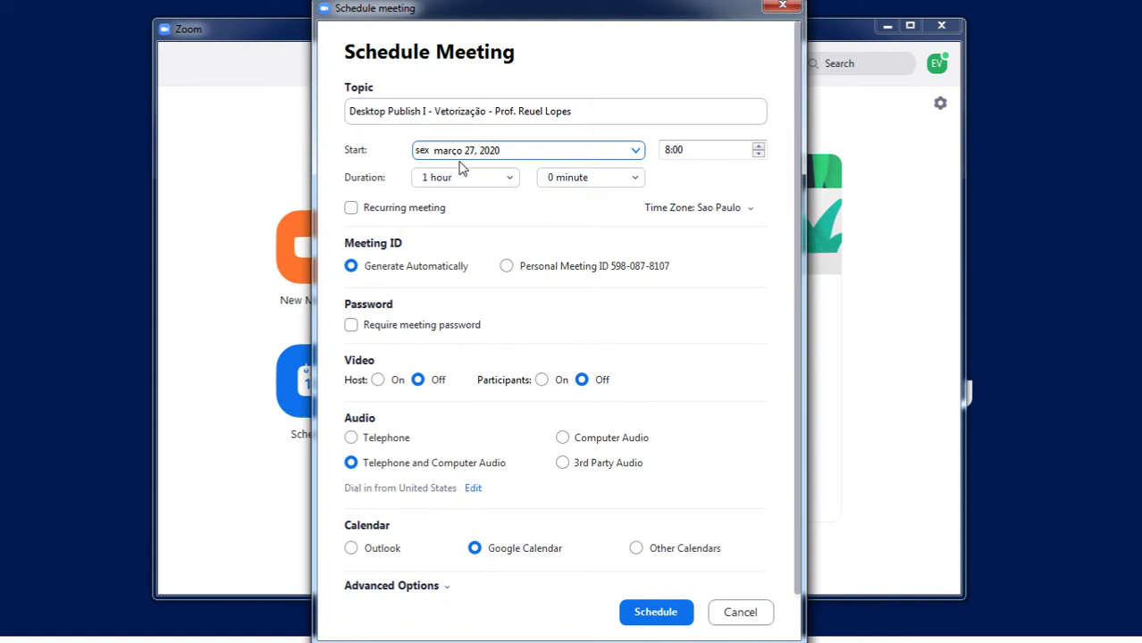
click(667, 152)
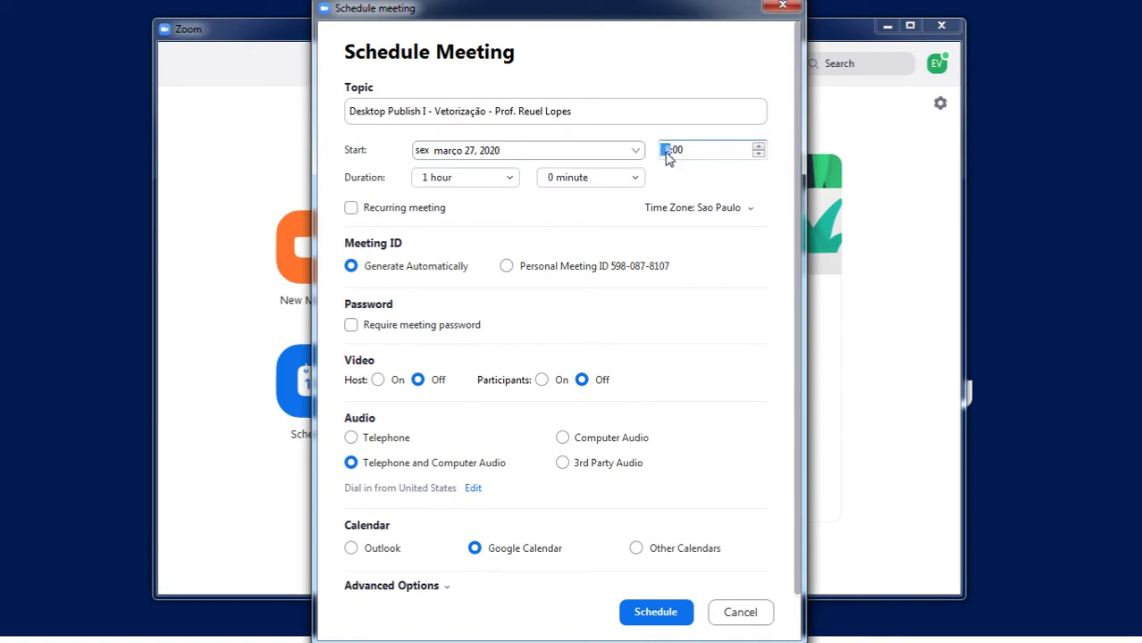
text(10)
click(465, 184)
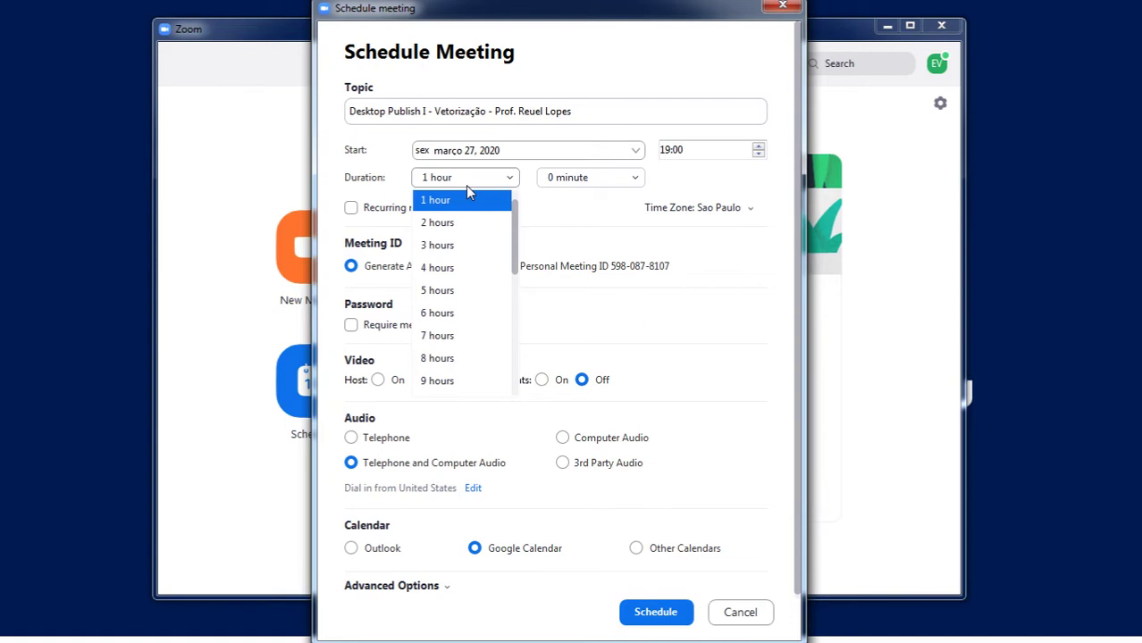
Set a 2-hour duration, switch host and participant video On, and expand Advanced Options.
click(431, 224)
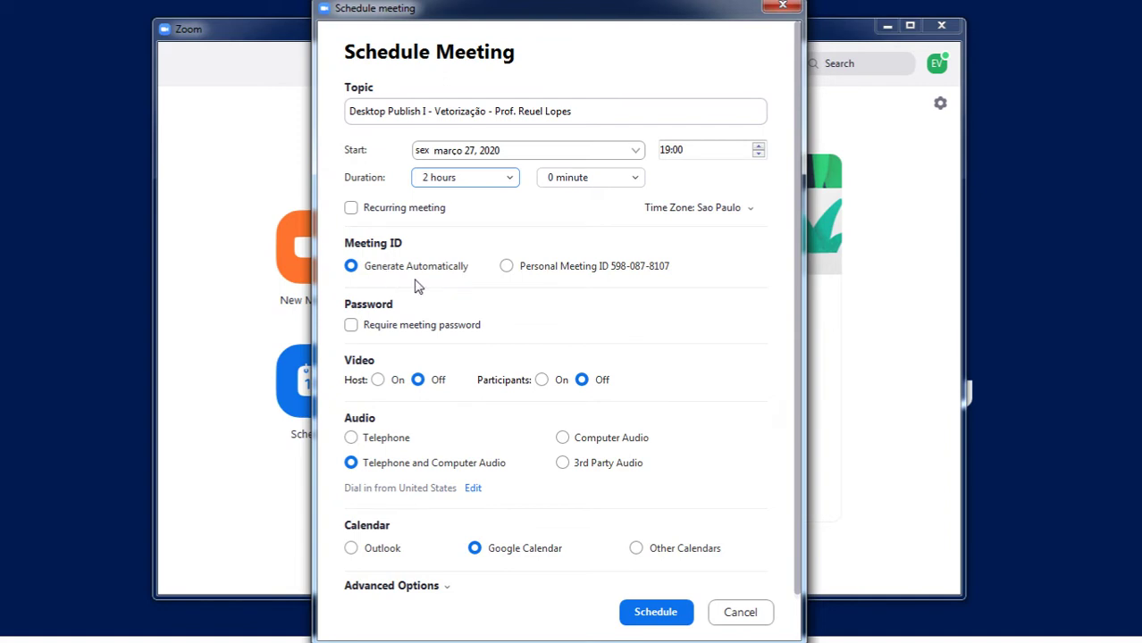
click(378, 381)
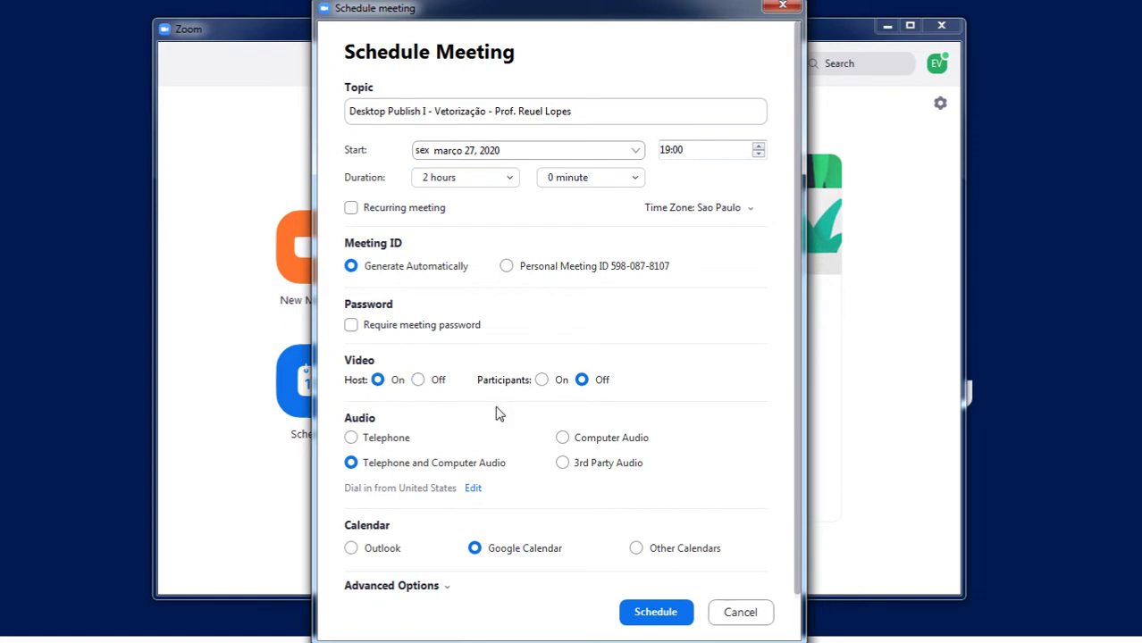
click(541, 381)
click(447, 592)
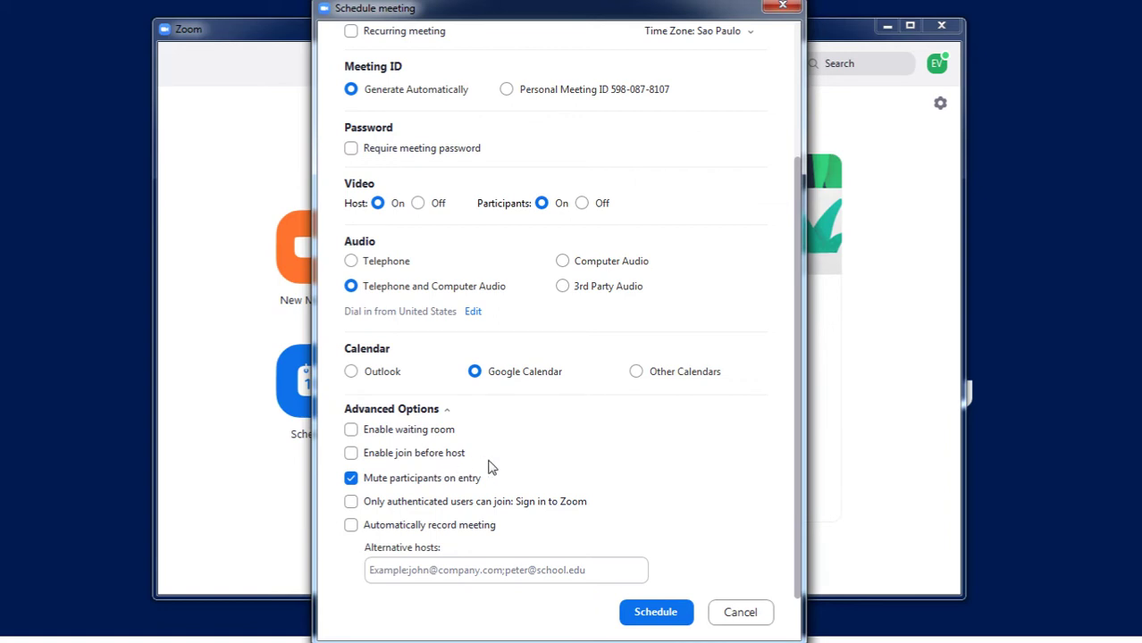
Leave join-before-host off and enable automatic meeting recording in the cloud.
click(352, 454)
click(353, 455)
click(350, 527)
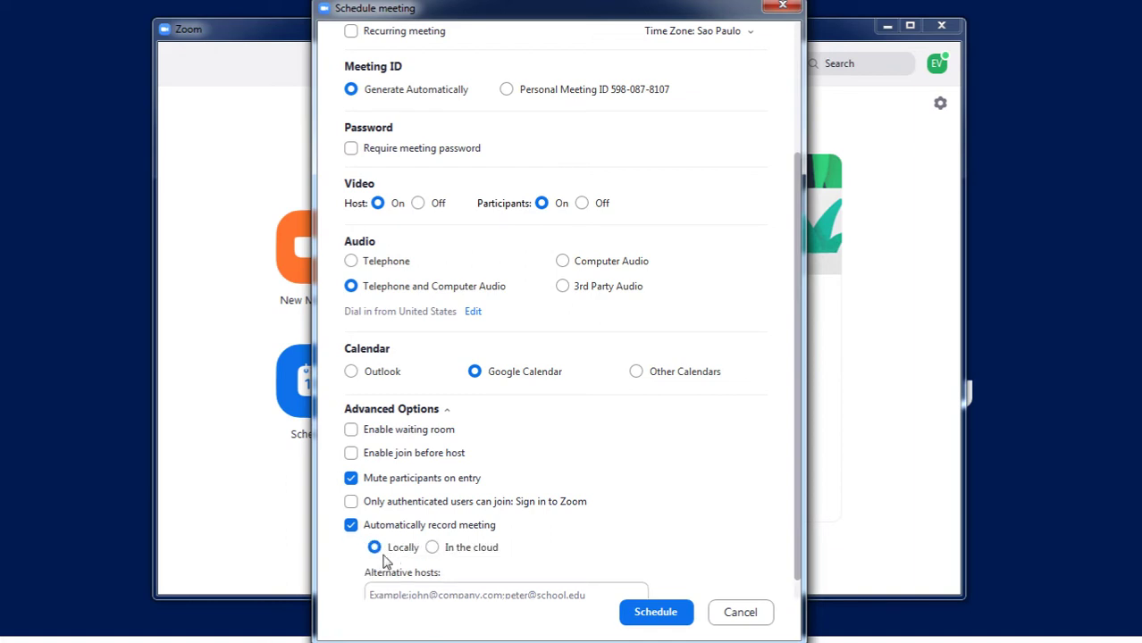
click(430, 548)
scroll(438, 584, down, 1)
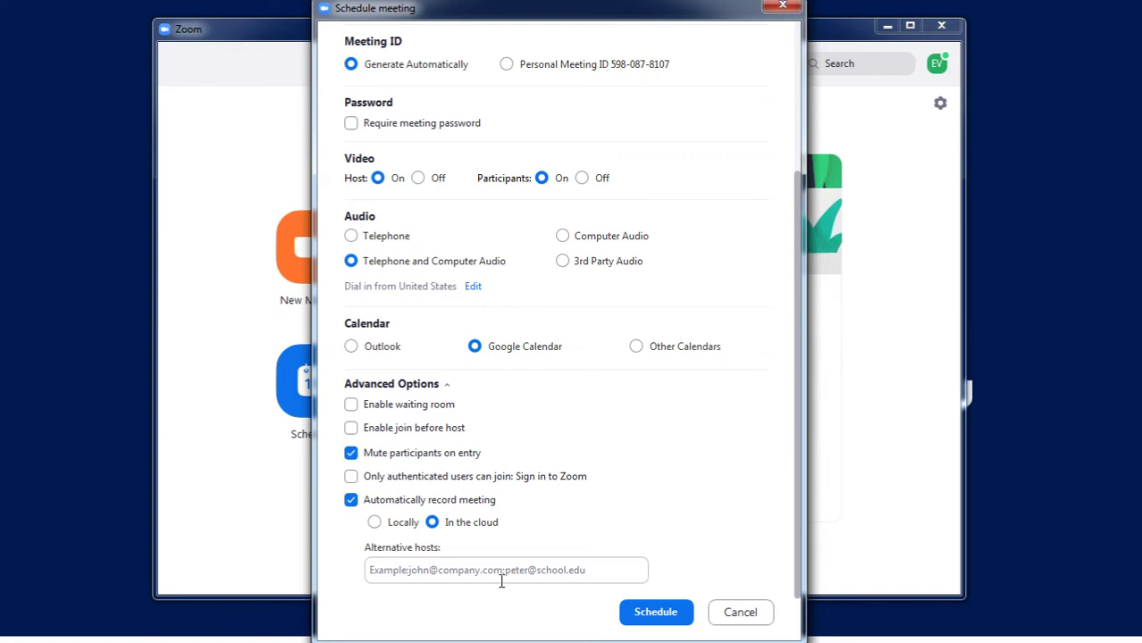
Schedule the meeting and allow Zoom access to the chosen Google account's calendars.
click(665, 616)
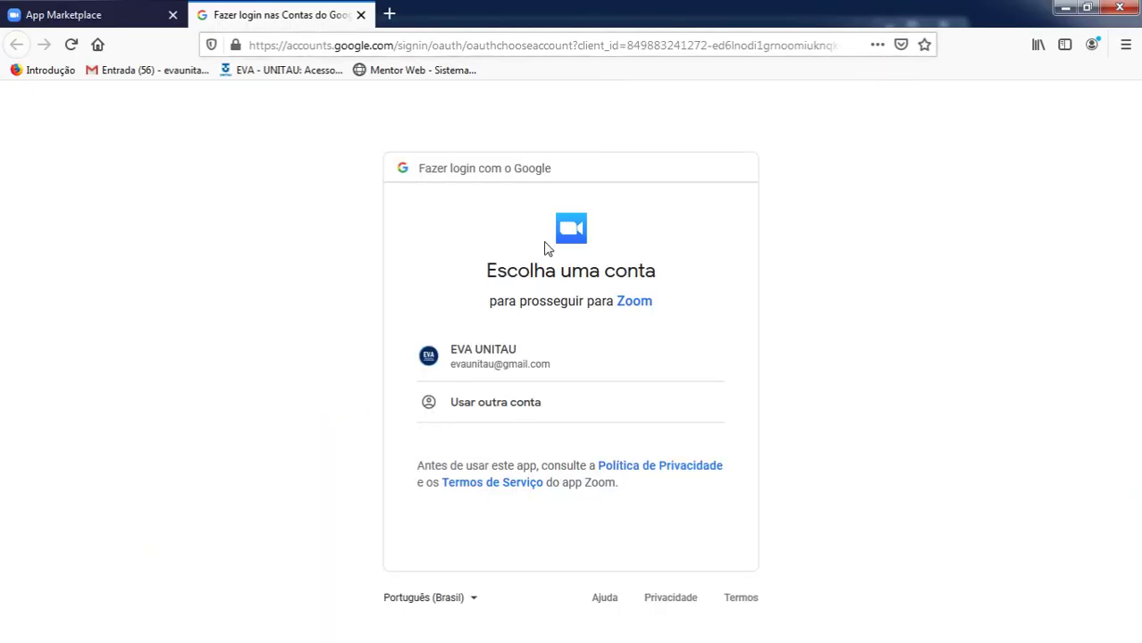
click(480, 360)
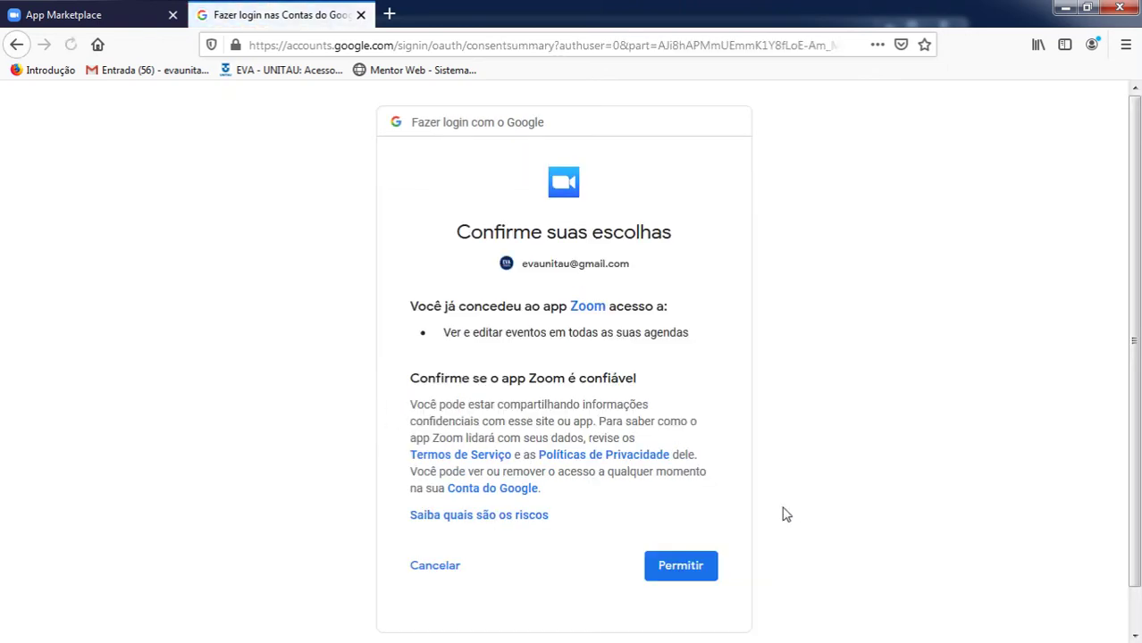
click(696, 567)
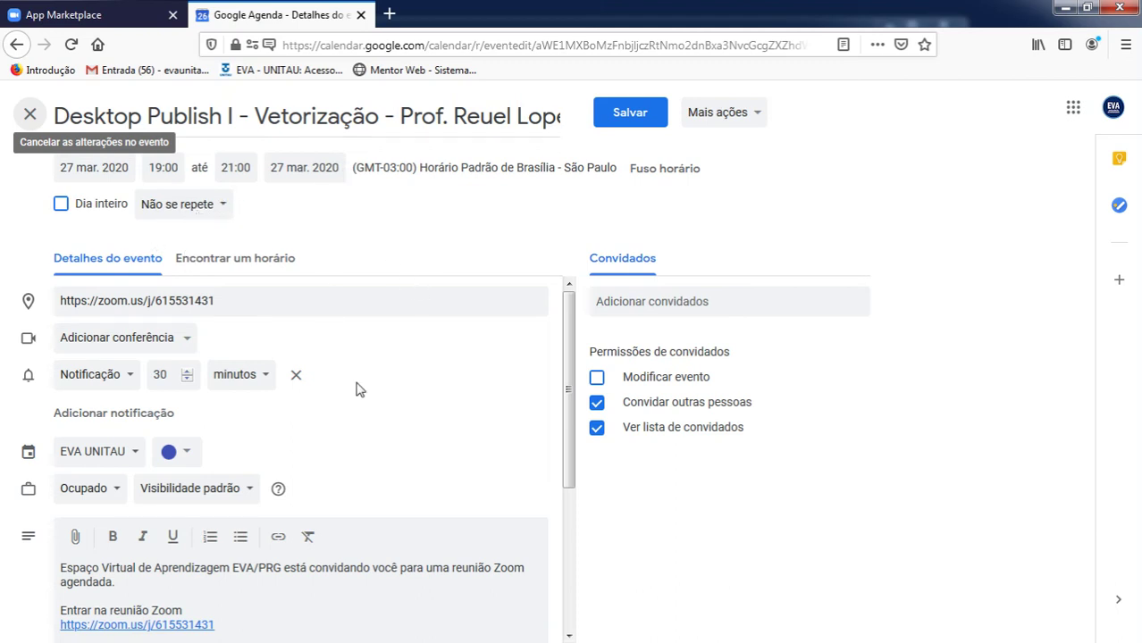
Select the Zoom join link and meeting ID lines in the event description.
scroll(151, 307, down, 3)
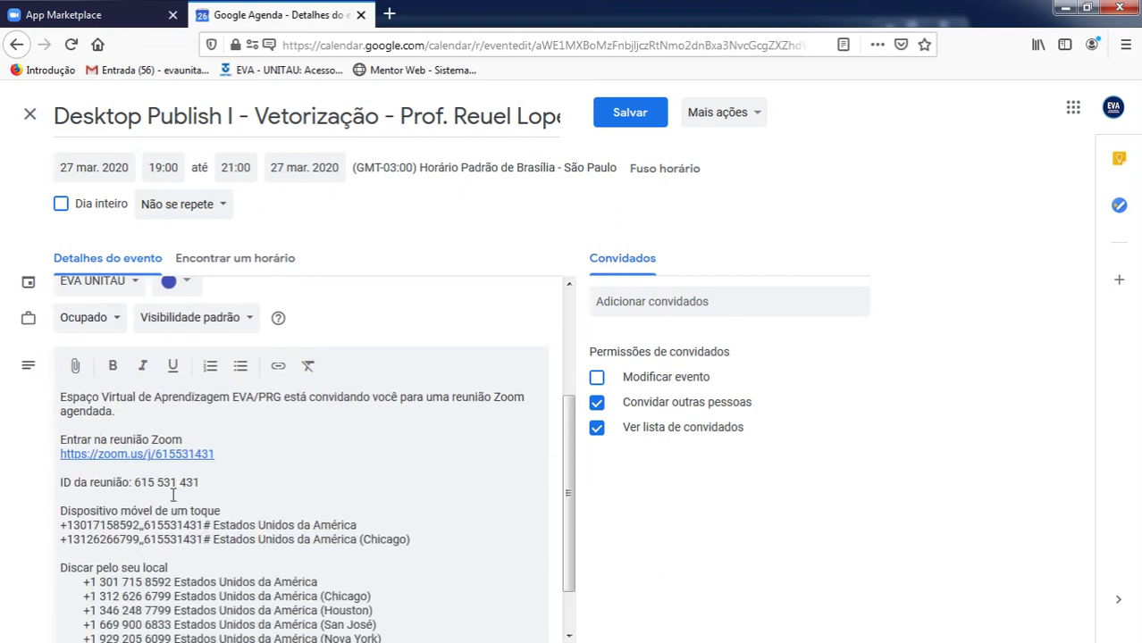
click(200, 482)
drag(205, 482, 54, 444)
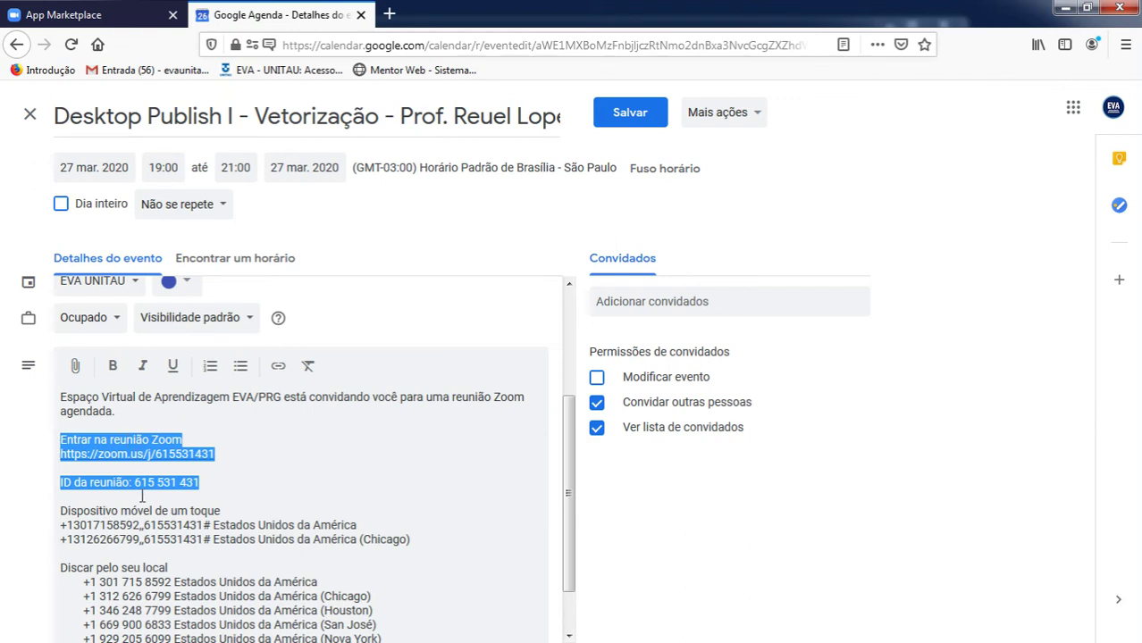
Add the instructor as a guest, save the Desktop Publish I event, and send the invitation.
click(660, 301)
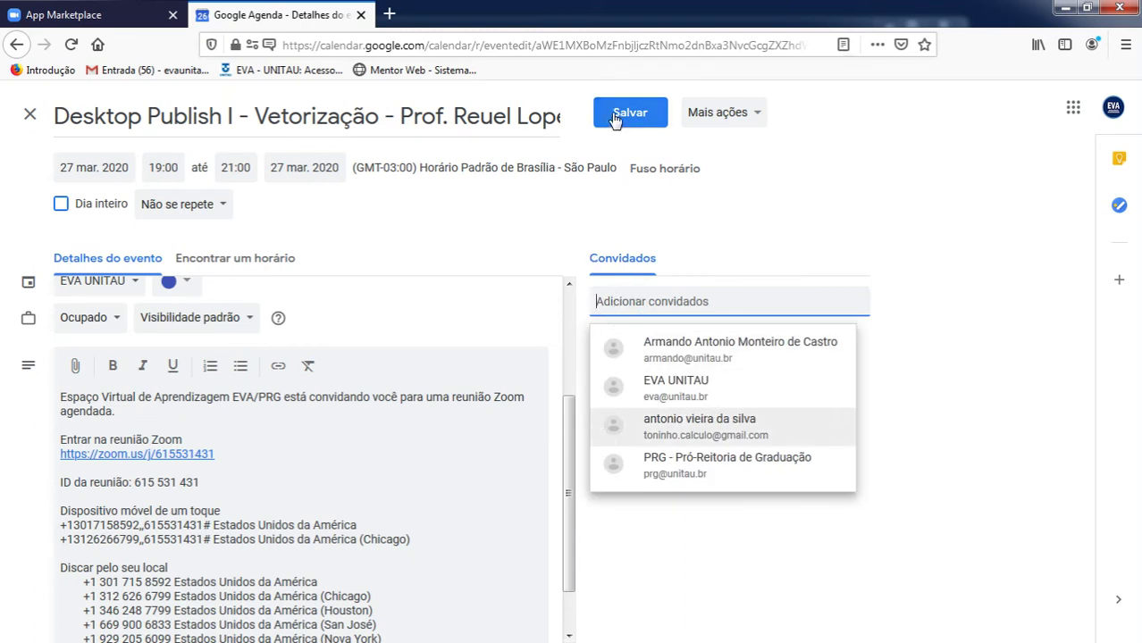
click(503, 236)
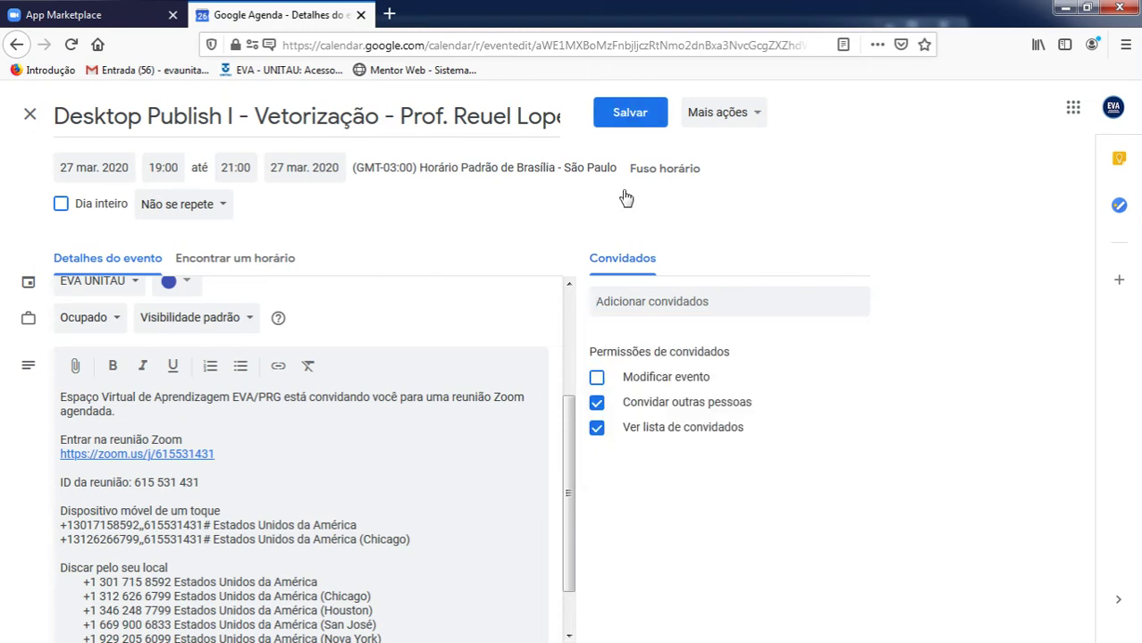
click(623, 303)
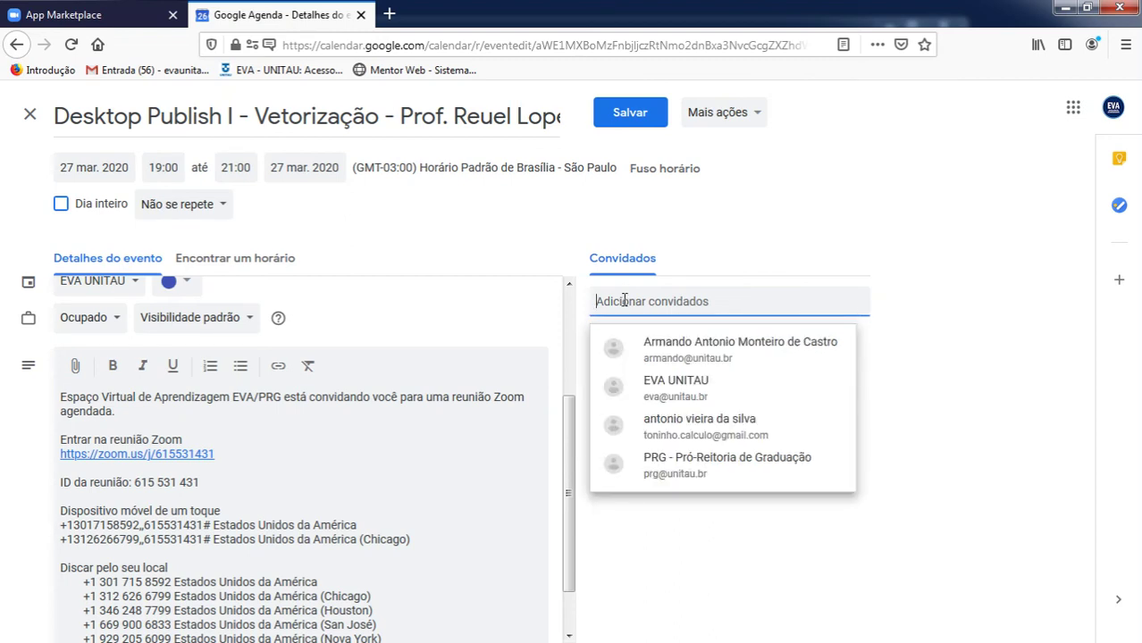
text(reuel)
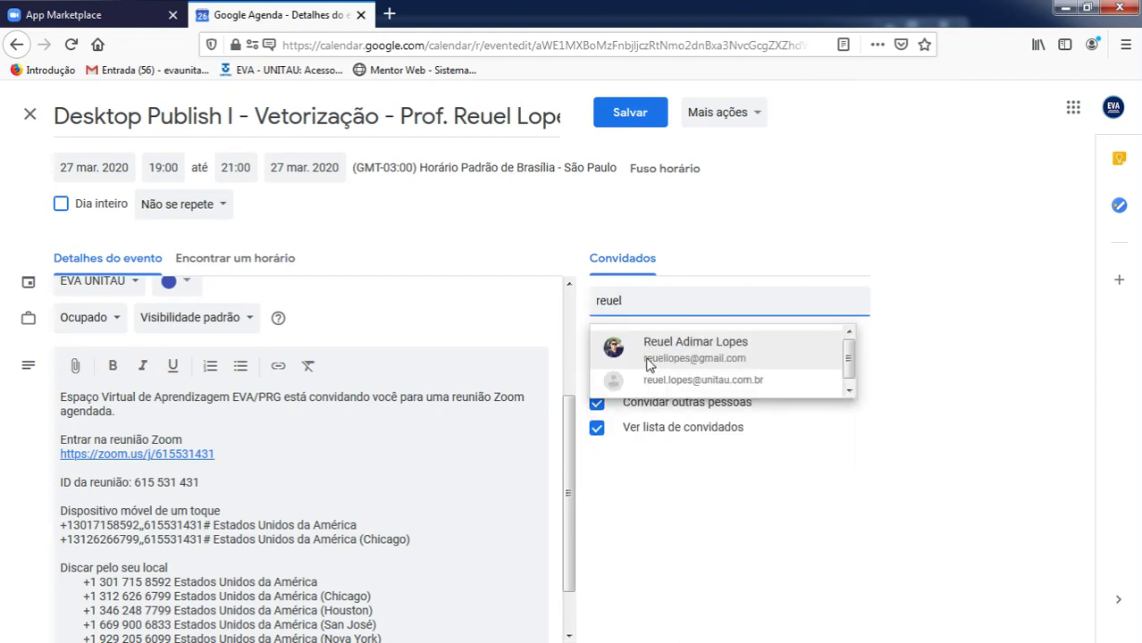
click(645, 357)
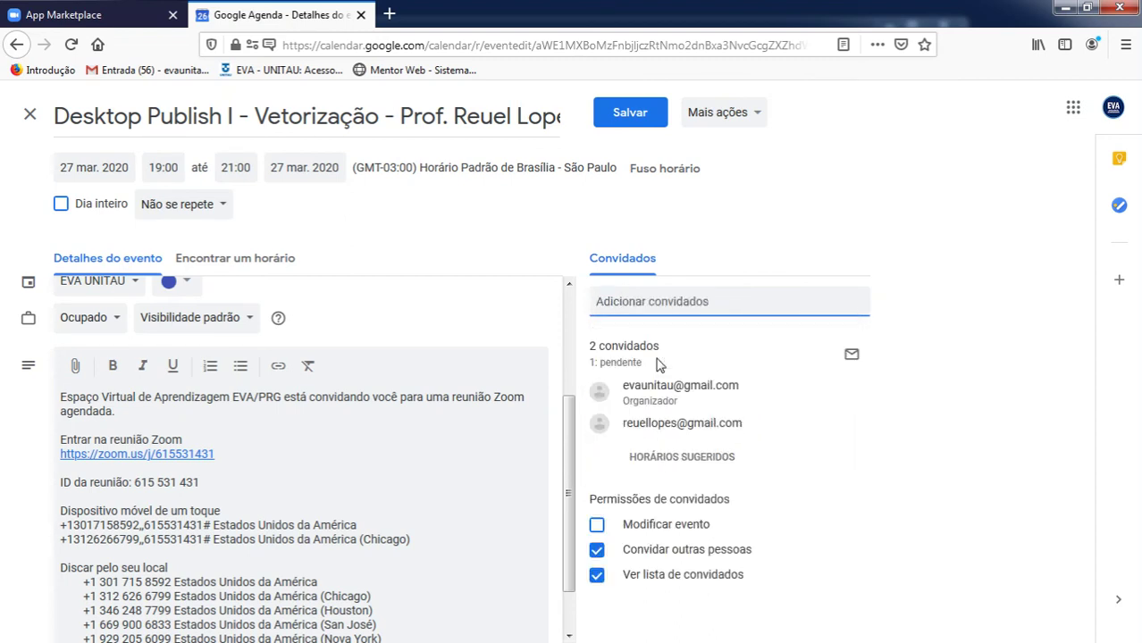
click(625, 116)
click(719, 395)
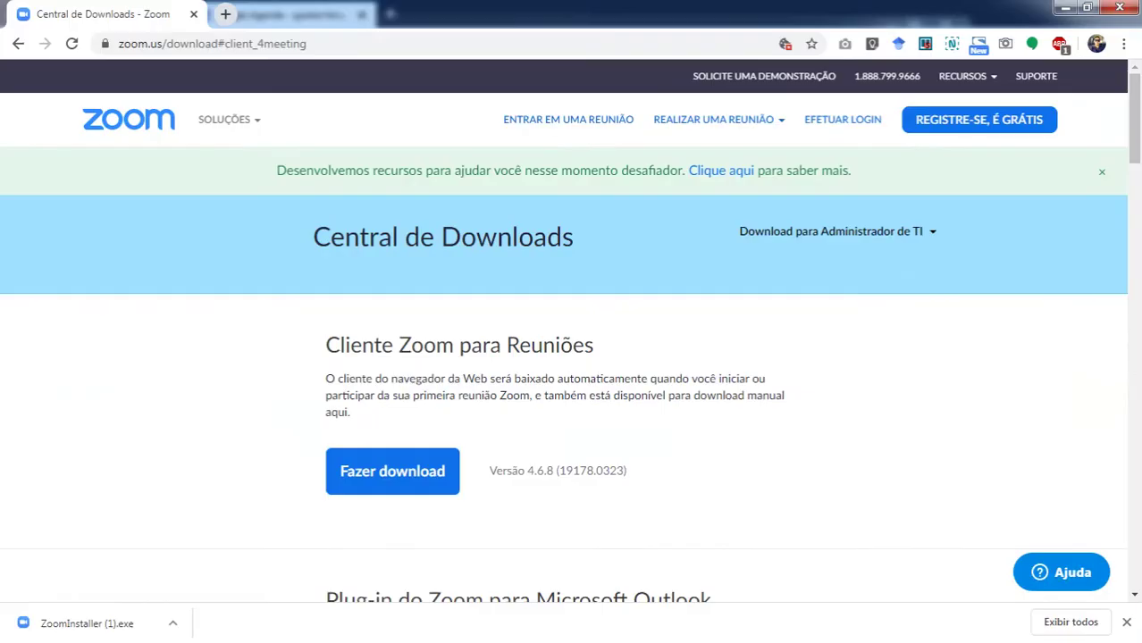
Open Gmail in a new browser tab and dismiss the download notice.
key(alt+Tab)
click(229, 16)
text(g)
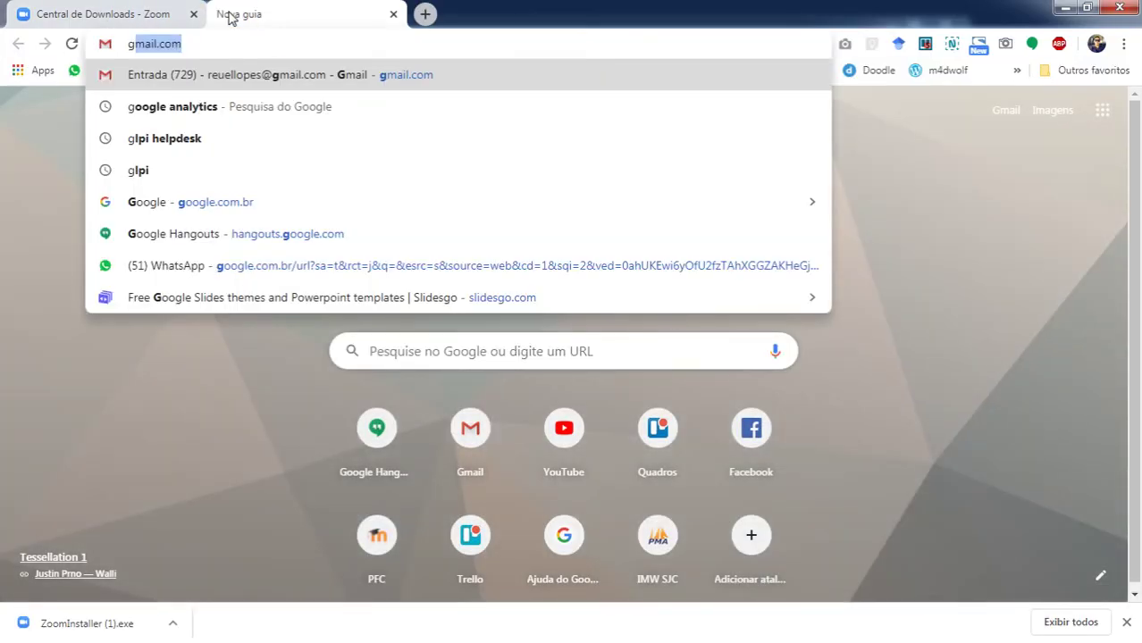
key(Return)
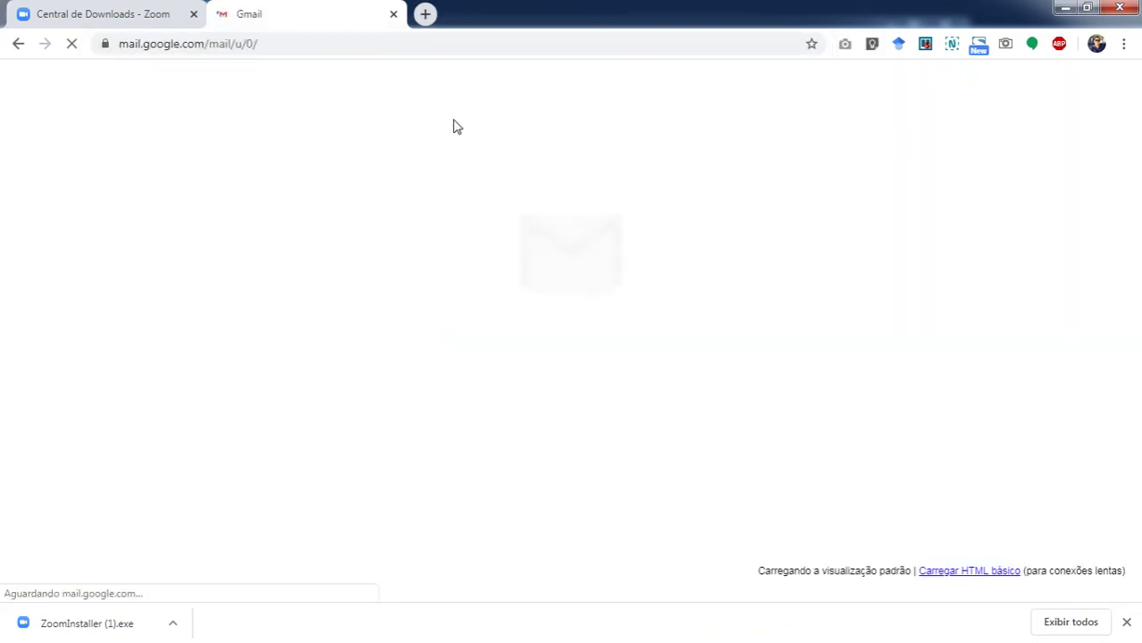
click(1125, 625)
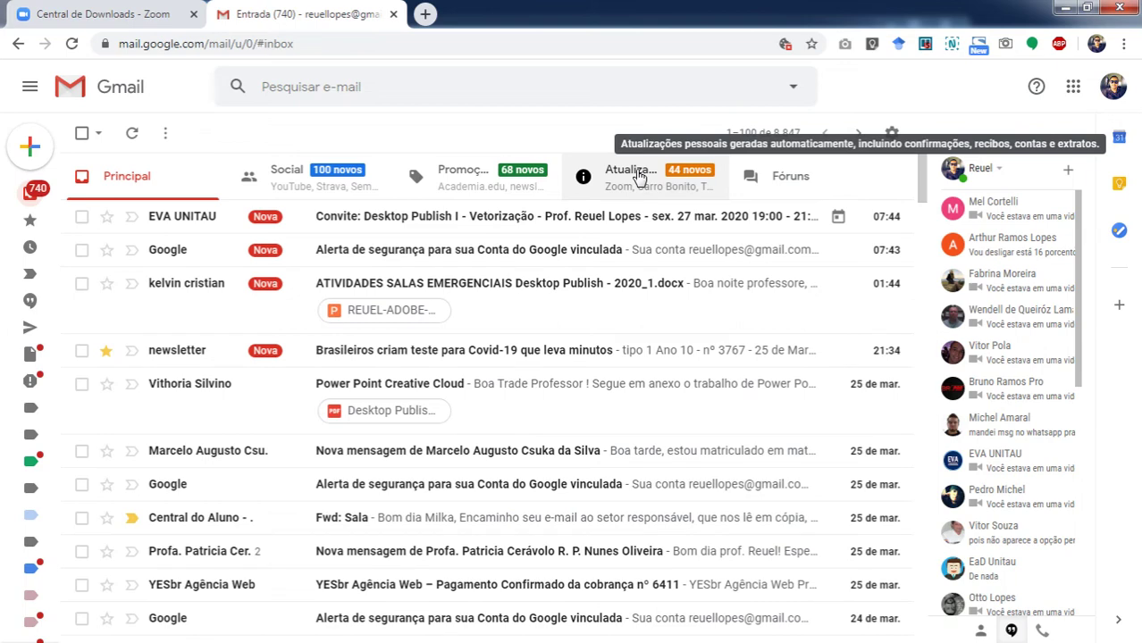
Open Zoom's 'Os participantes da reunião estão aguardando você!' thread from Atualizações and review it.
click(638, 176)
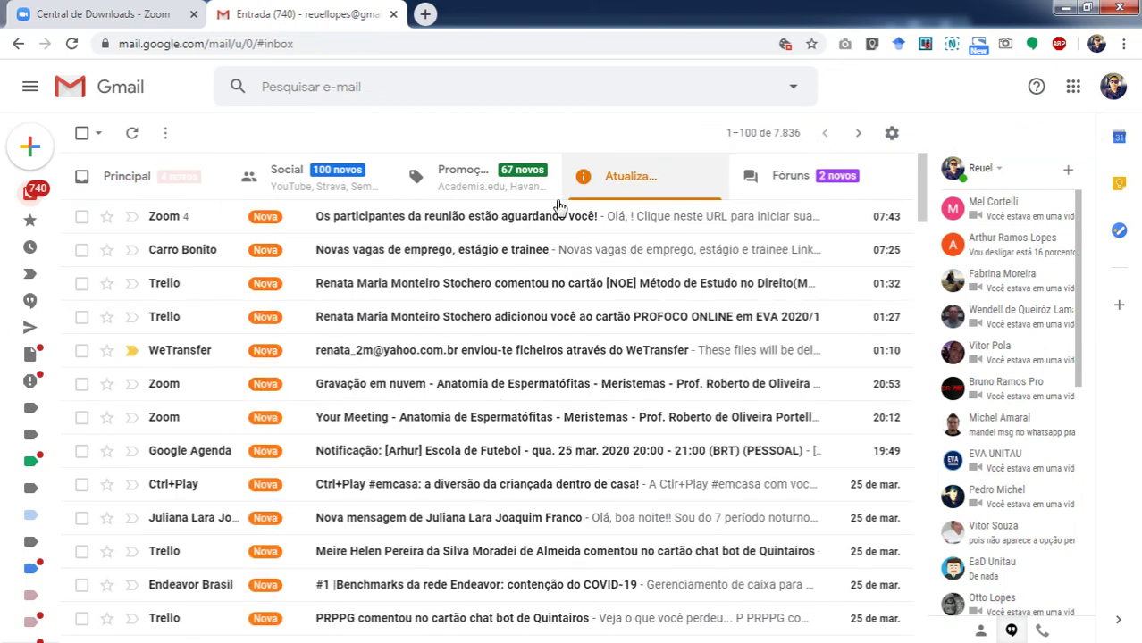
click(420, 218)
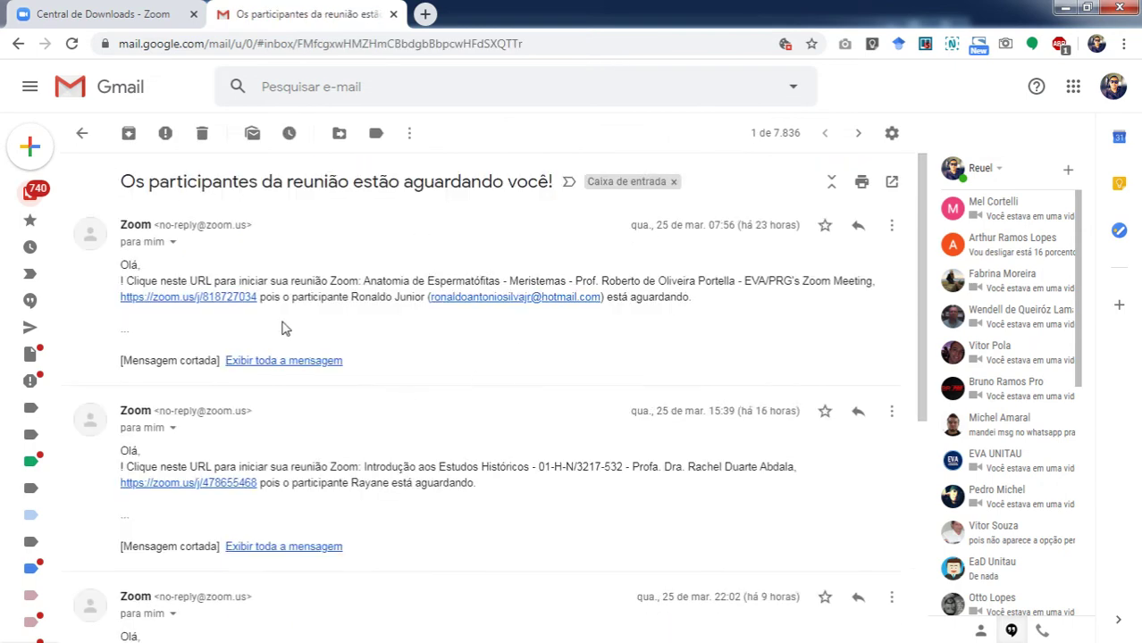
scroll(343, 443, down, 3)
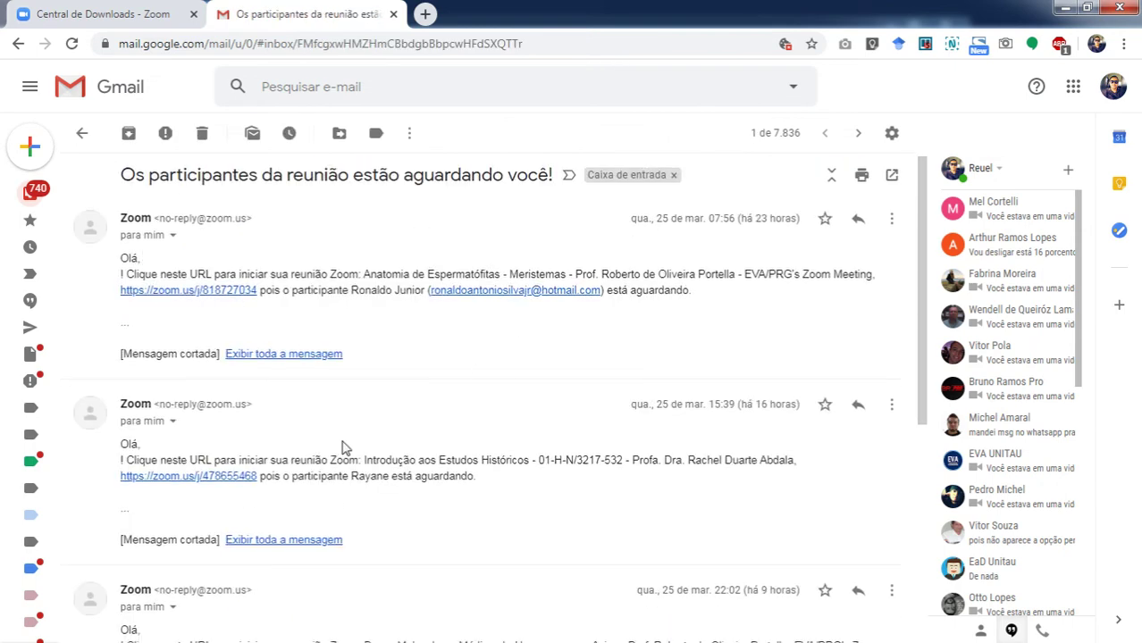
scroll(344, 446, down, 2)
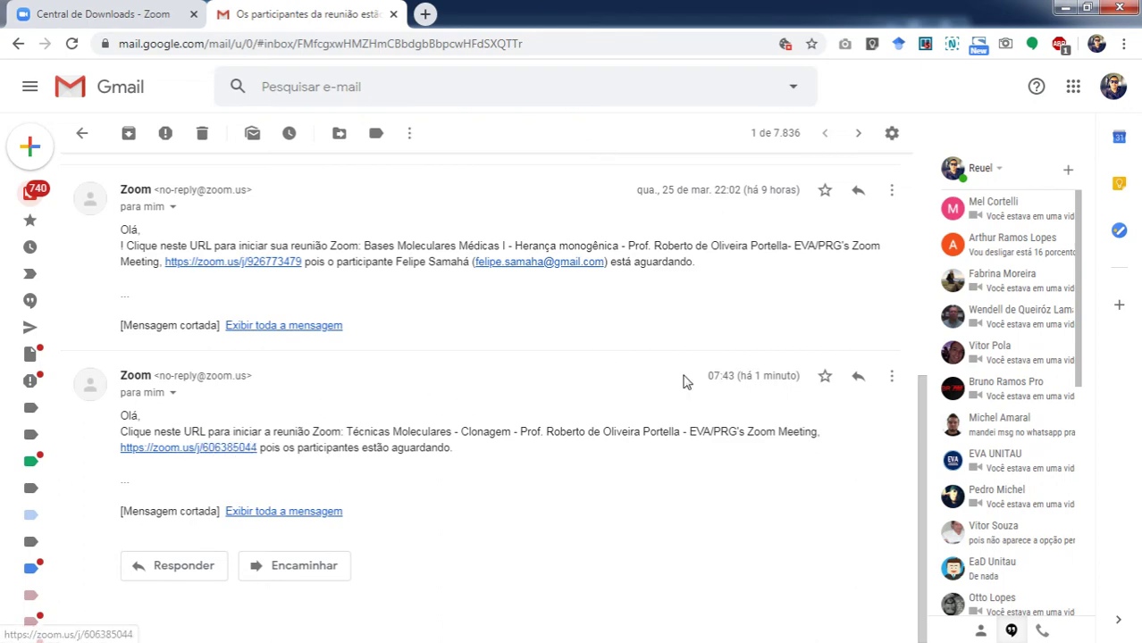
scroll(679, 380, up, 4)
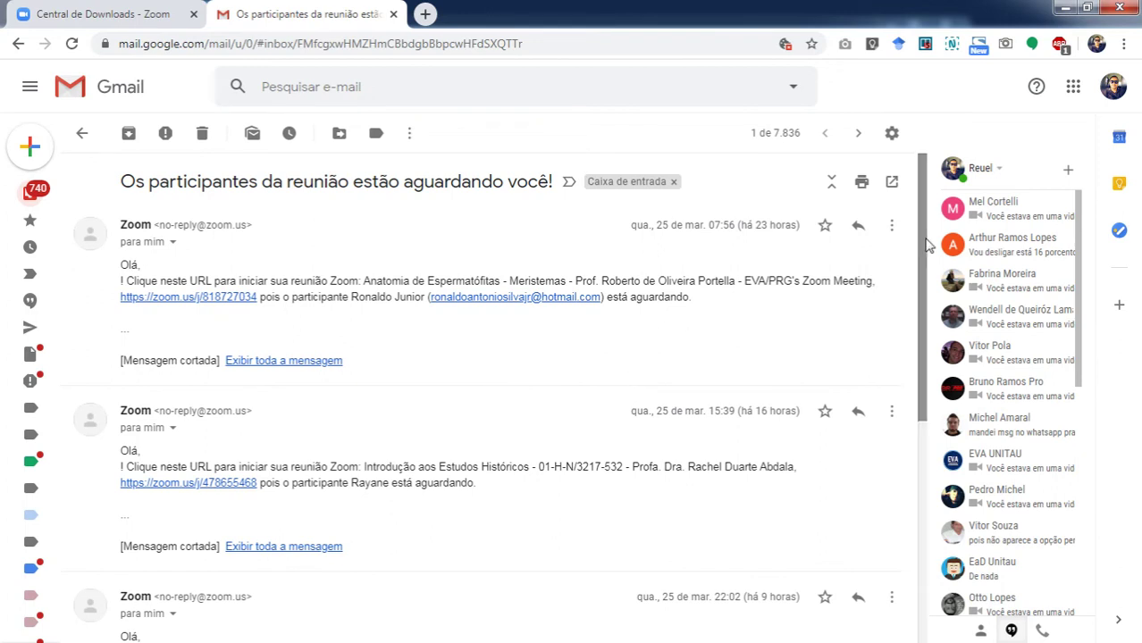
Show the agenda panel for Friday 27 March and view the Desktop Publish I event details.
click(1118, 141)
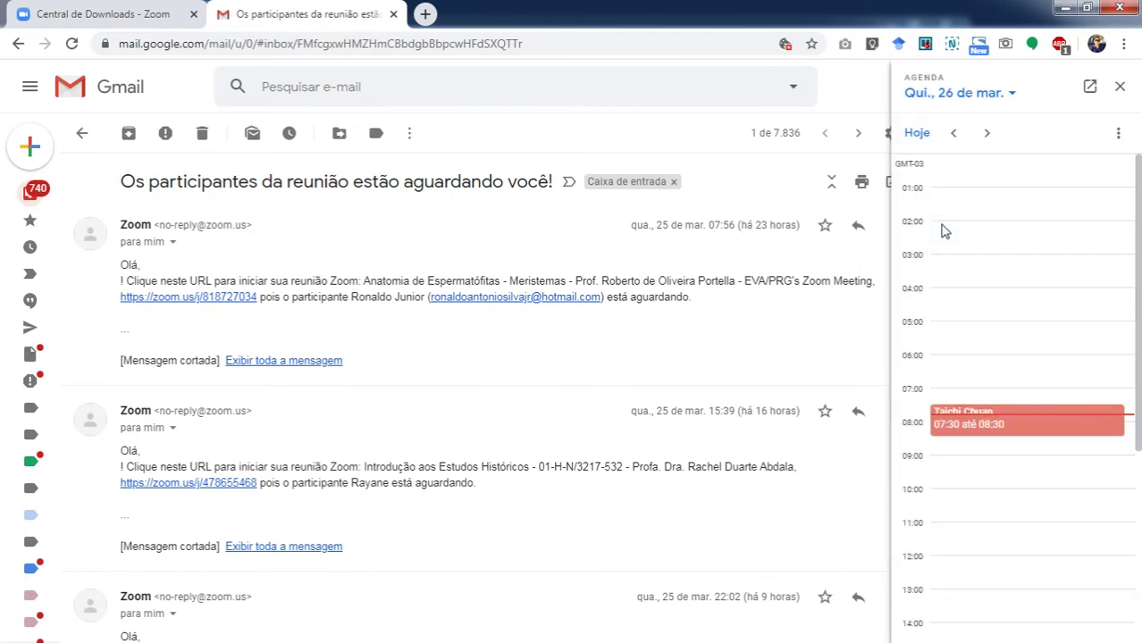
click(987, 132)
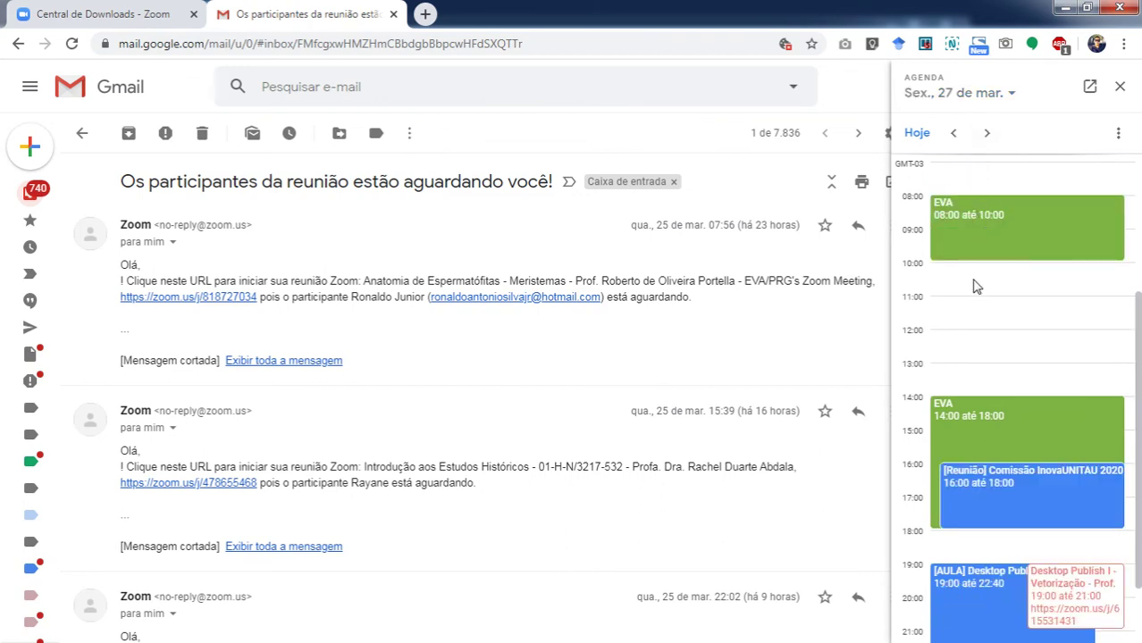
scroll(977, 286, down, 2)
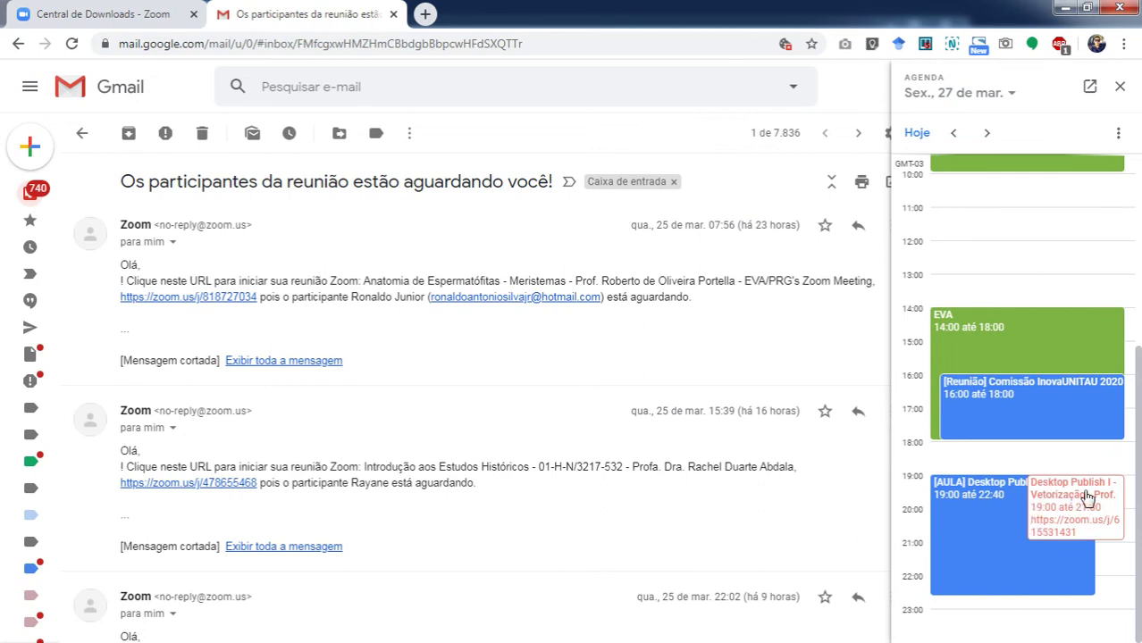
click(1085, 497)
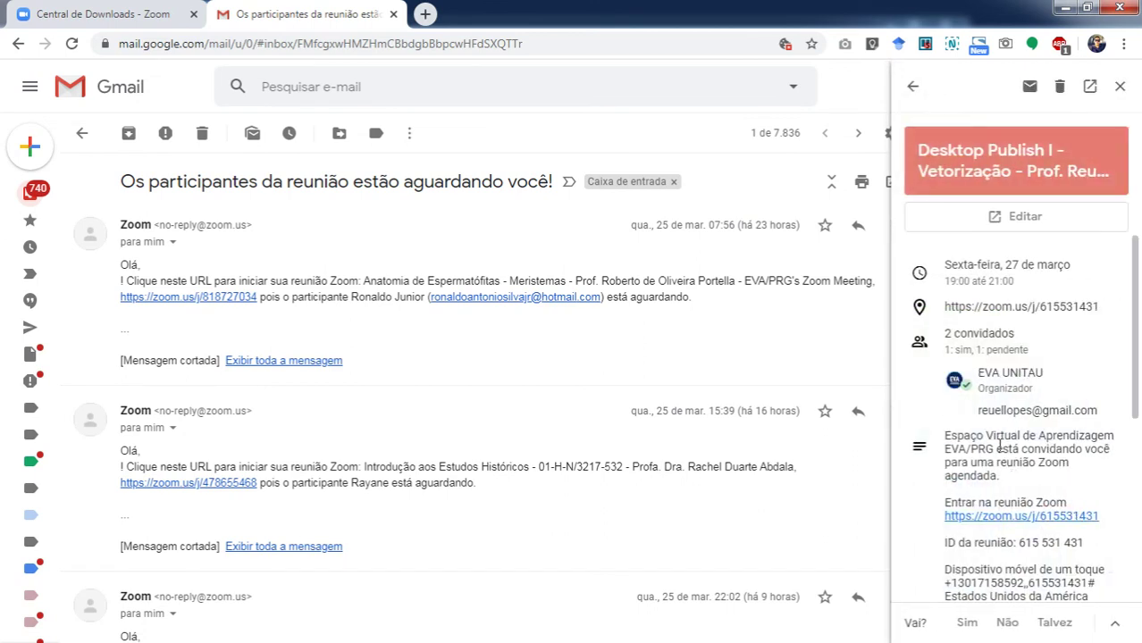
scroll(997, 429, down, 2)
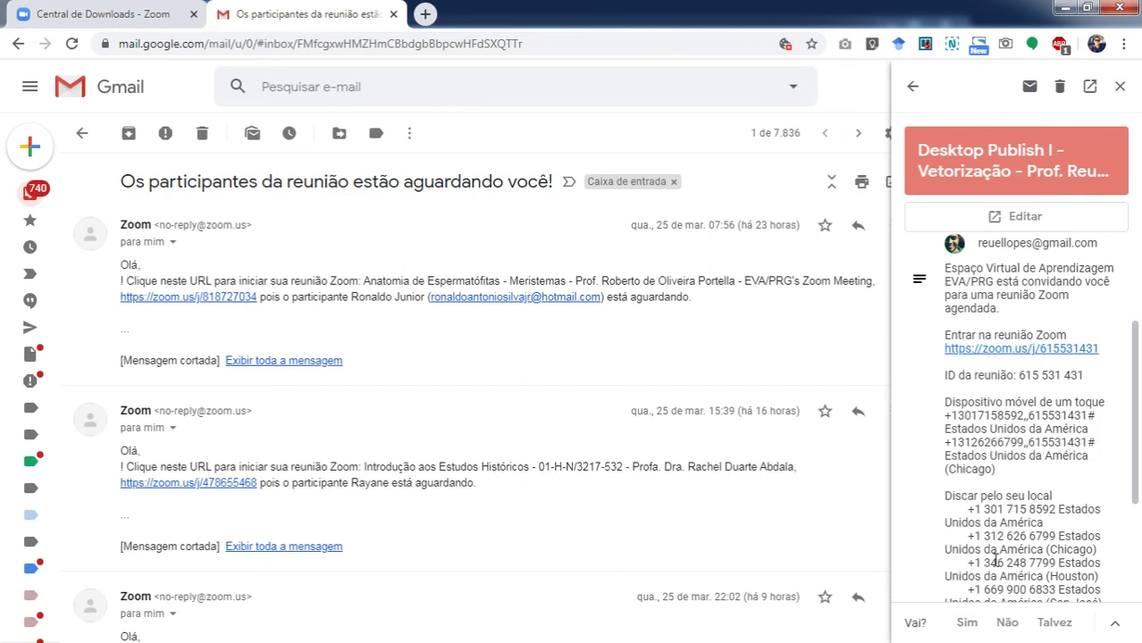
scroll(1060, 425, up, 2)
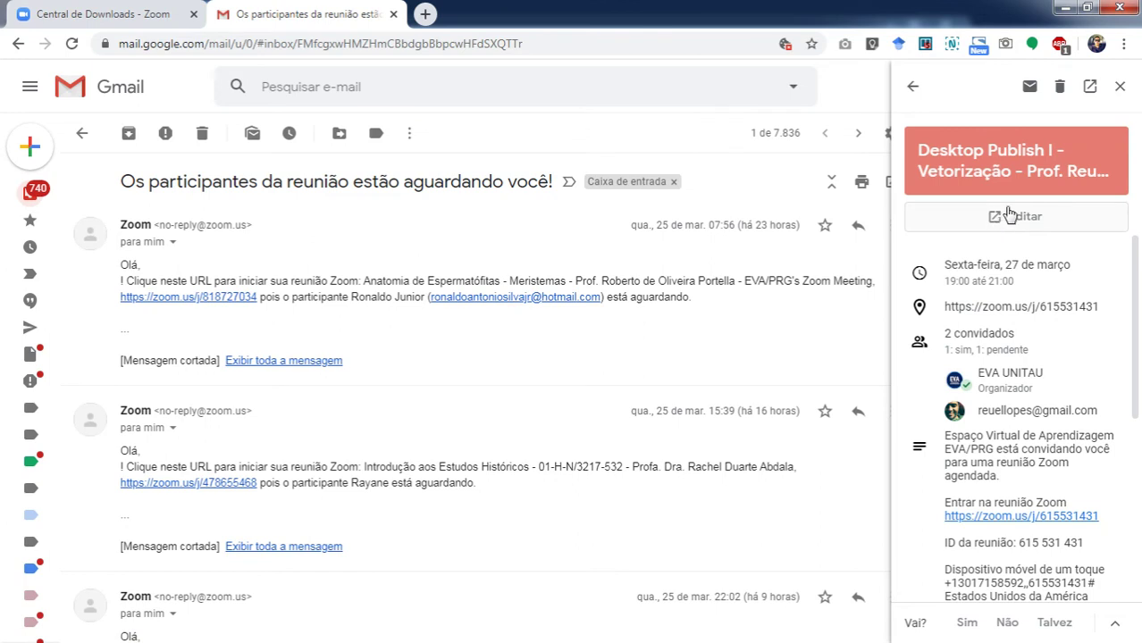
click(1063, 9)
Start a maximized instant meeting from Zoom Home with video stopped and microphone muted.
click(1065, 9)
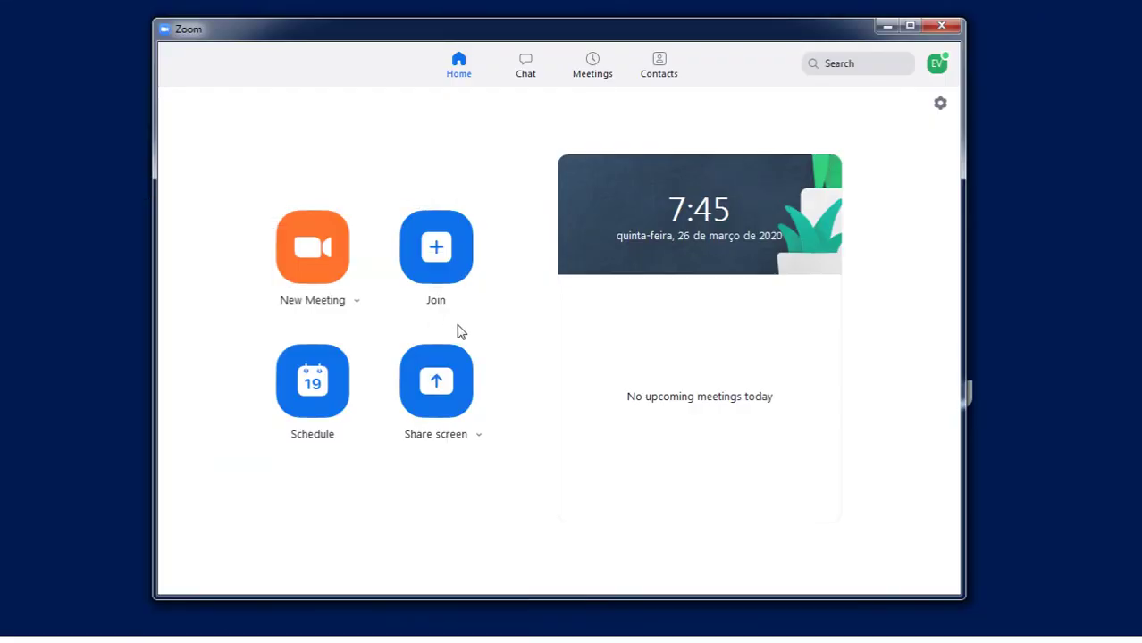
click(308, 256)
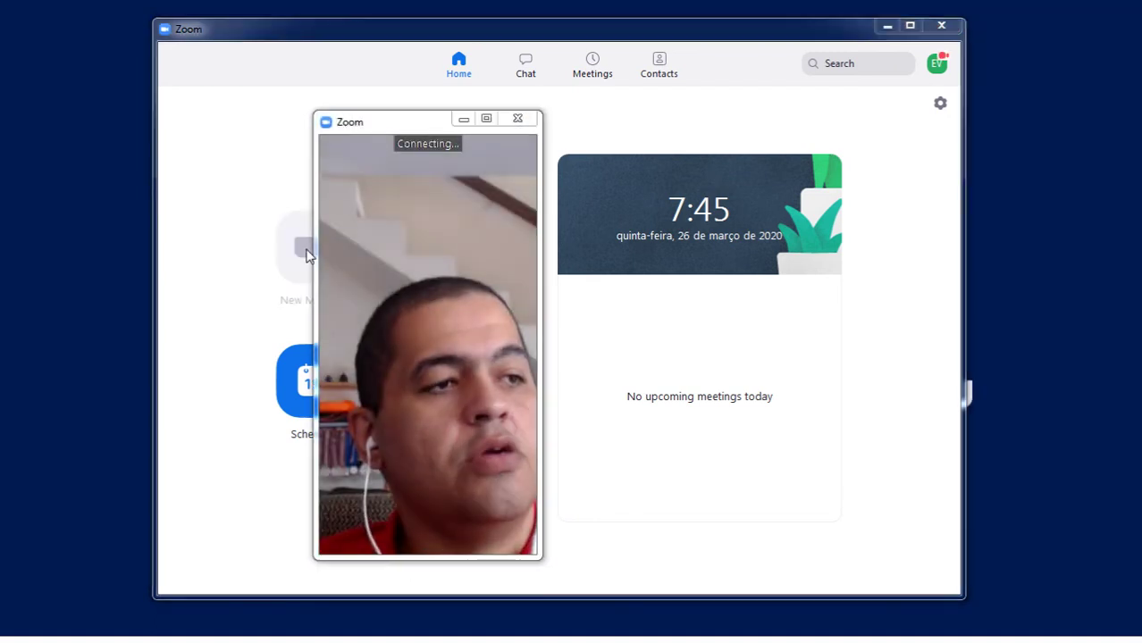
click(485, 119)
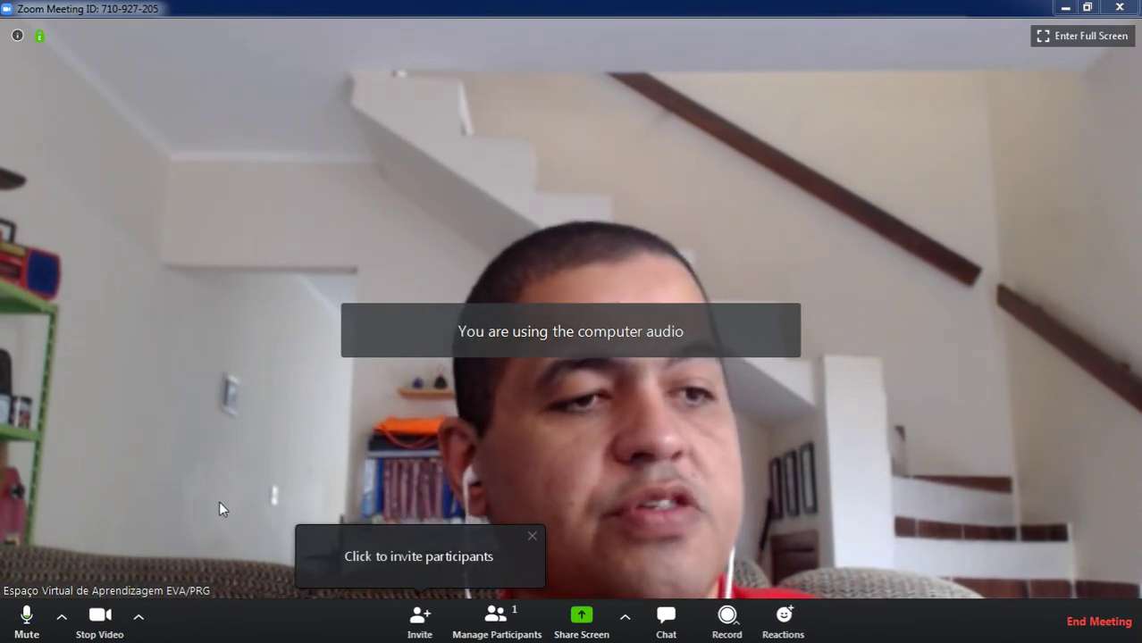
click(99, 617)
click(26, 615)
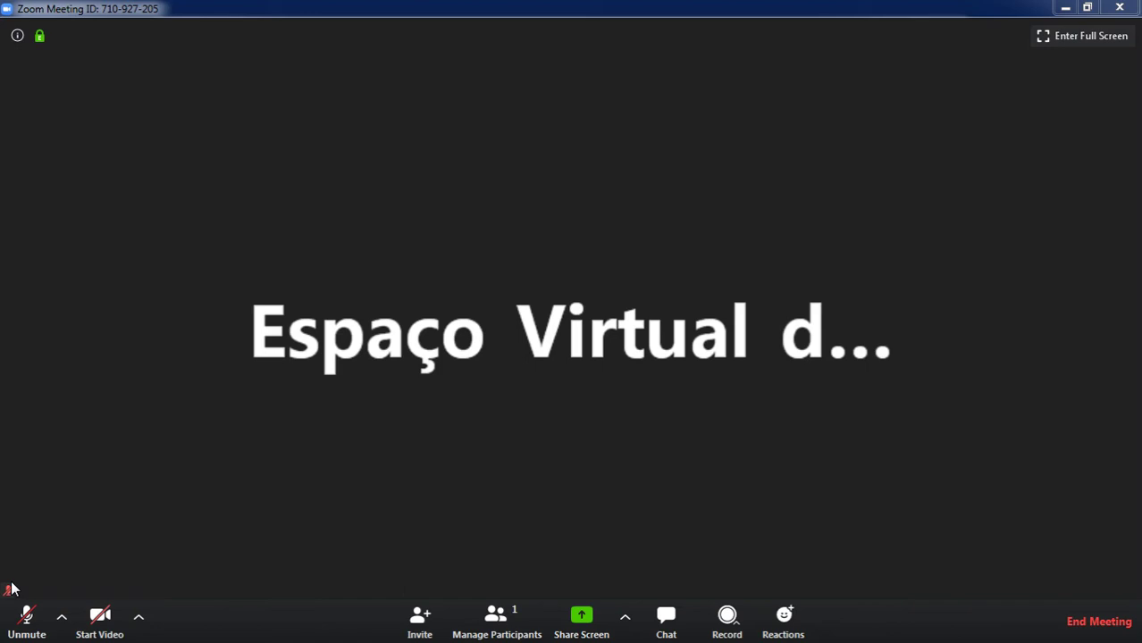
Leave computer audio from the Unmute menu, then bring up the Join Audio options.
click(62, 621)
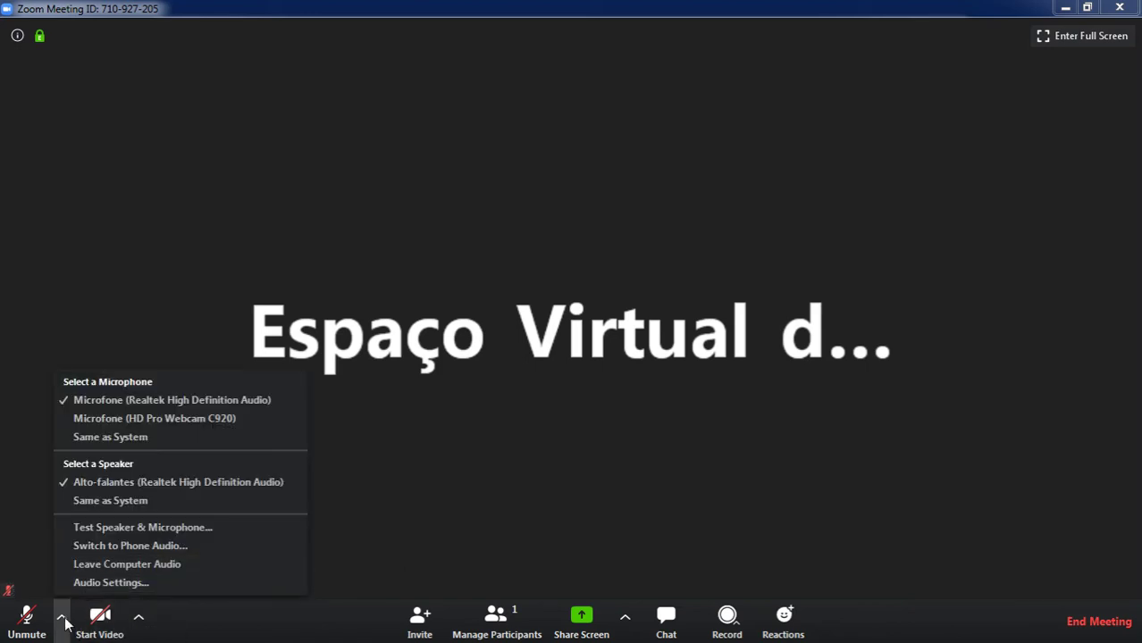
click(149, 568)
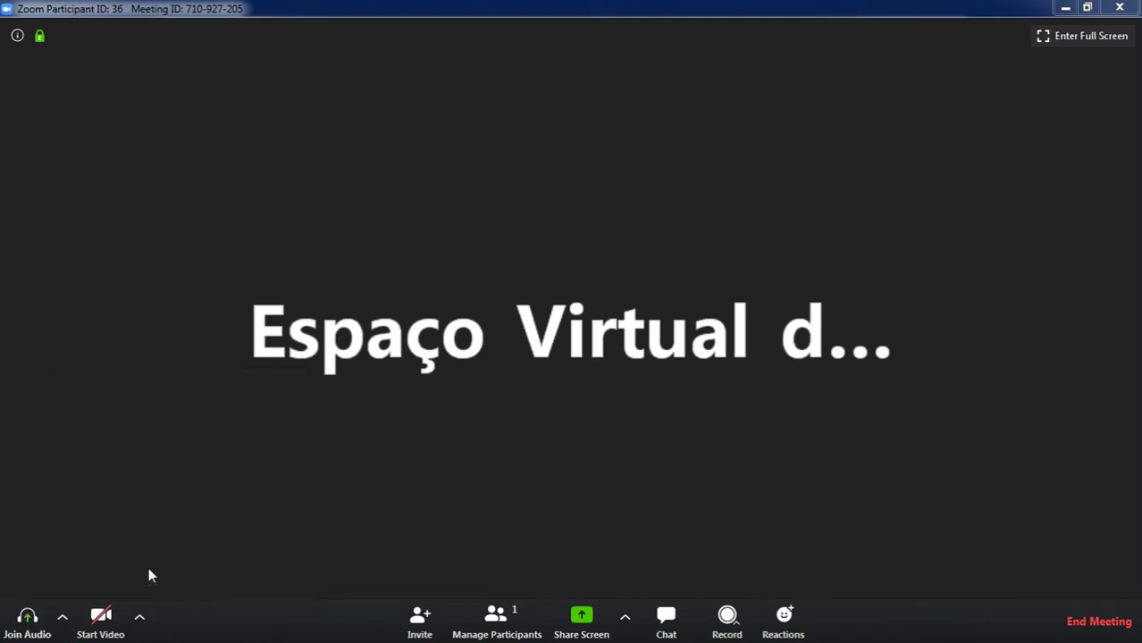
click(29, 618)
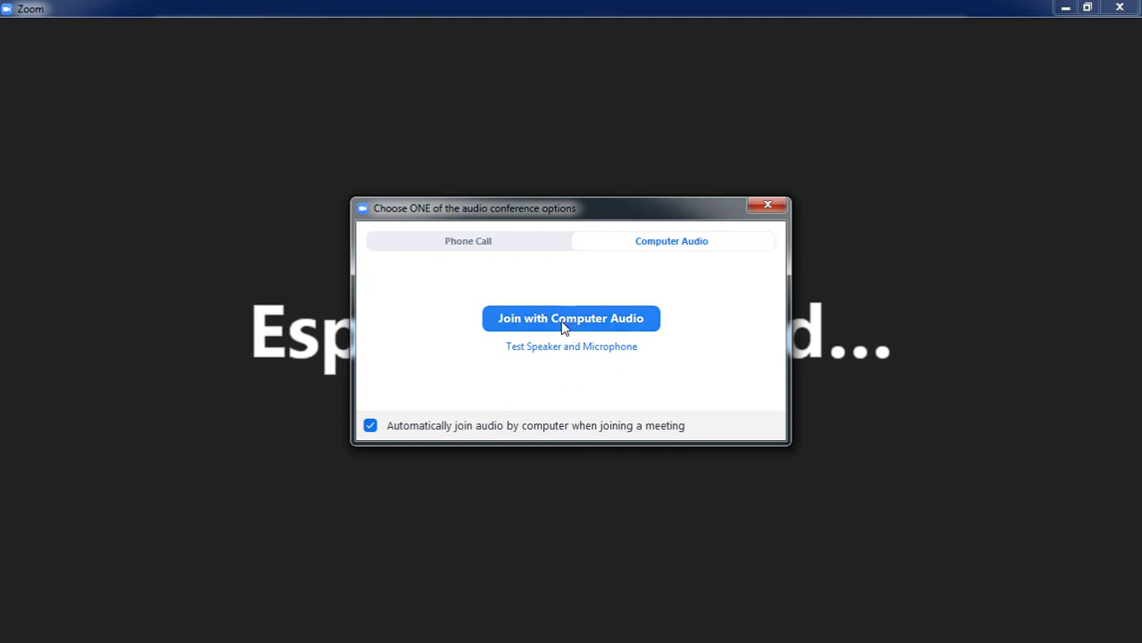
Rejoin with computer audio, then copy the meeting invitation from the Invite window.
click(561, 321)
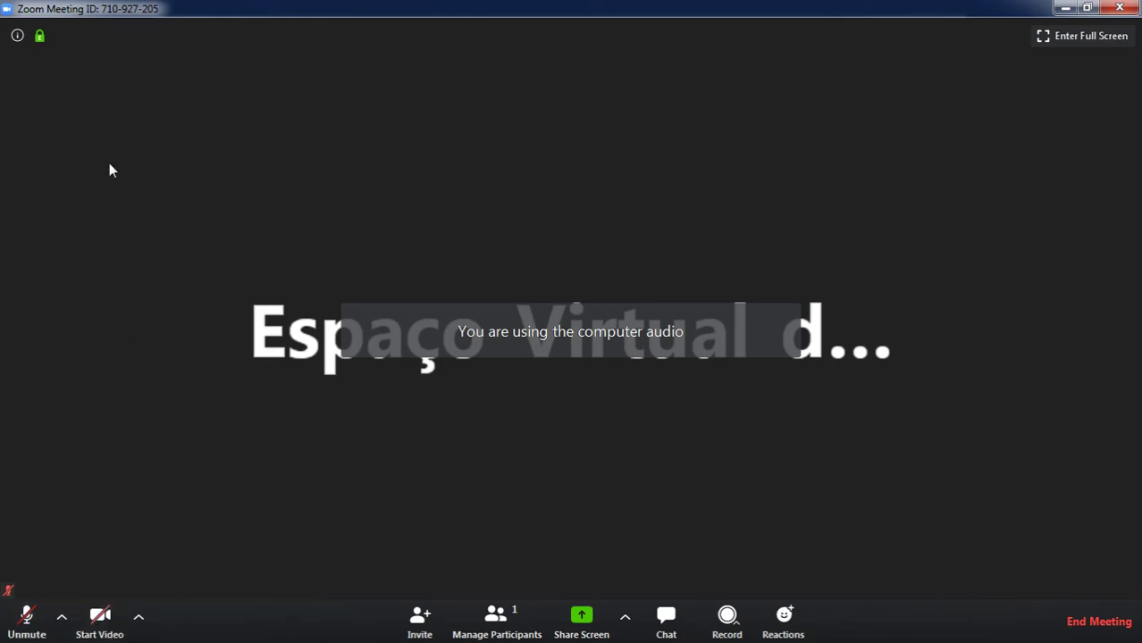
mouse_move(41, 39)
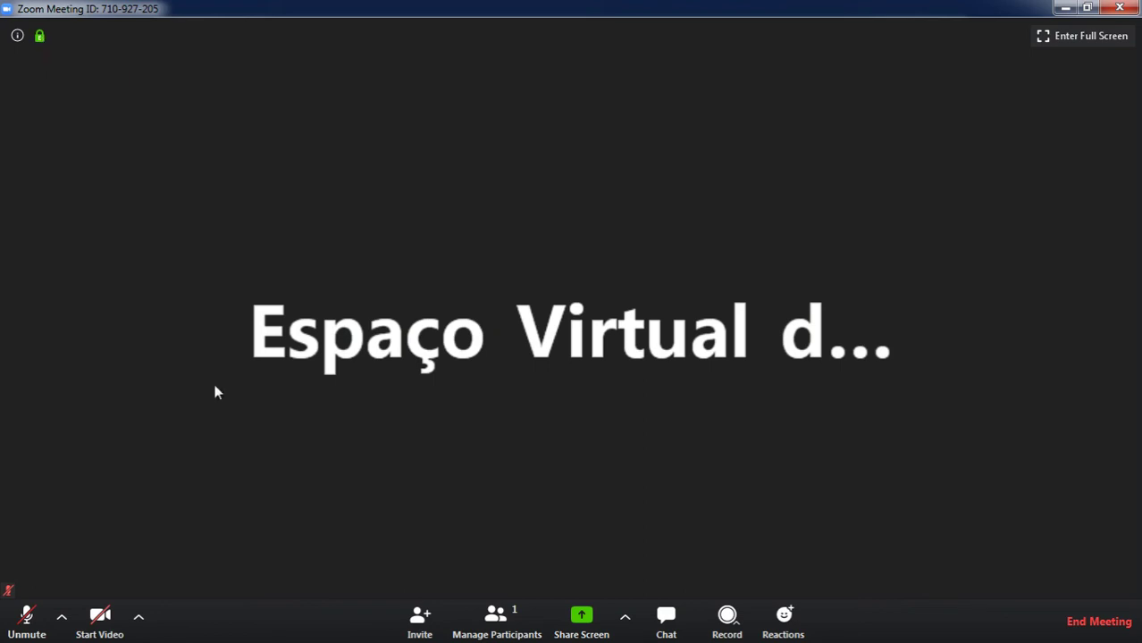
click(420, 626)
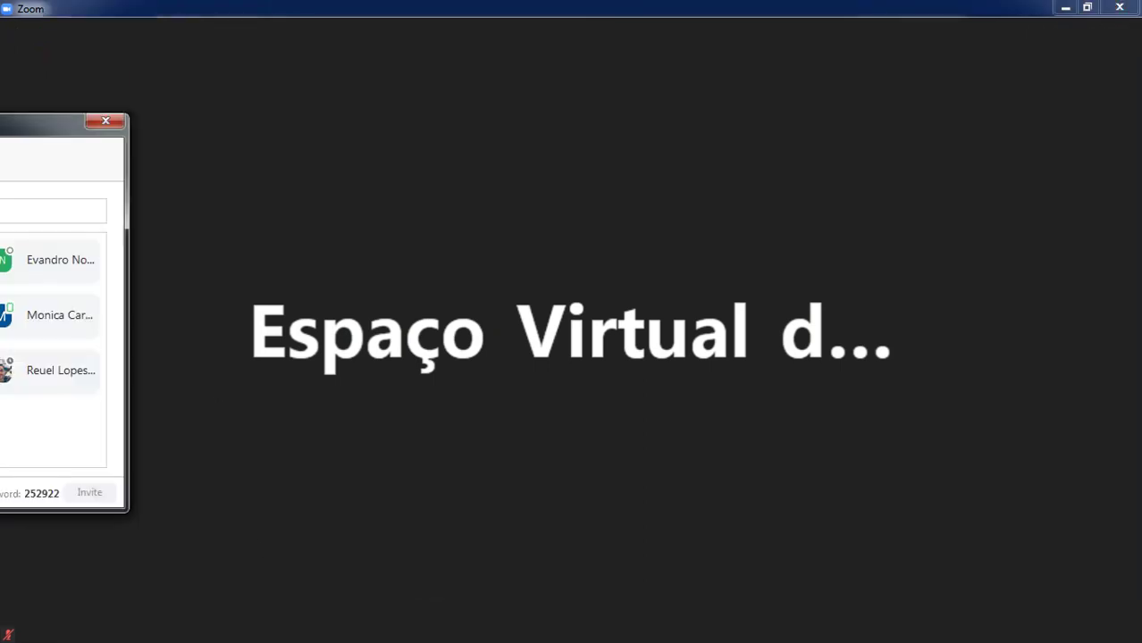
drag(0, 122, 541, 82)
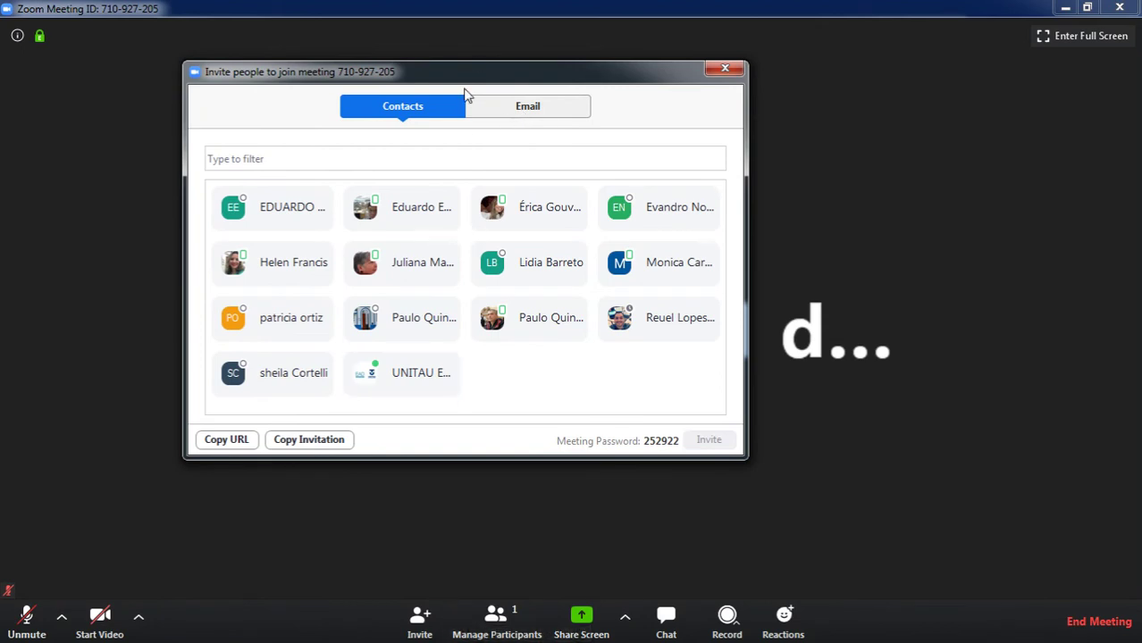
click(526, 108)
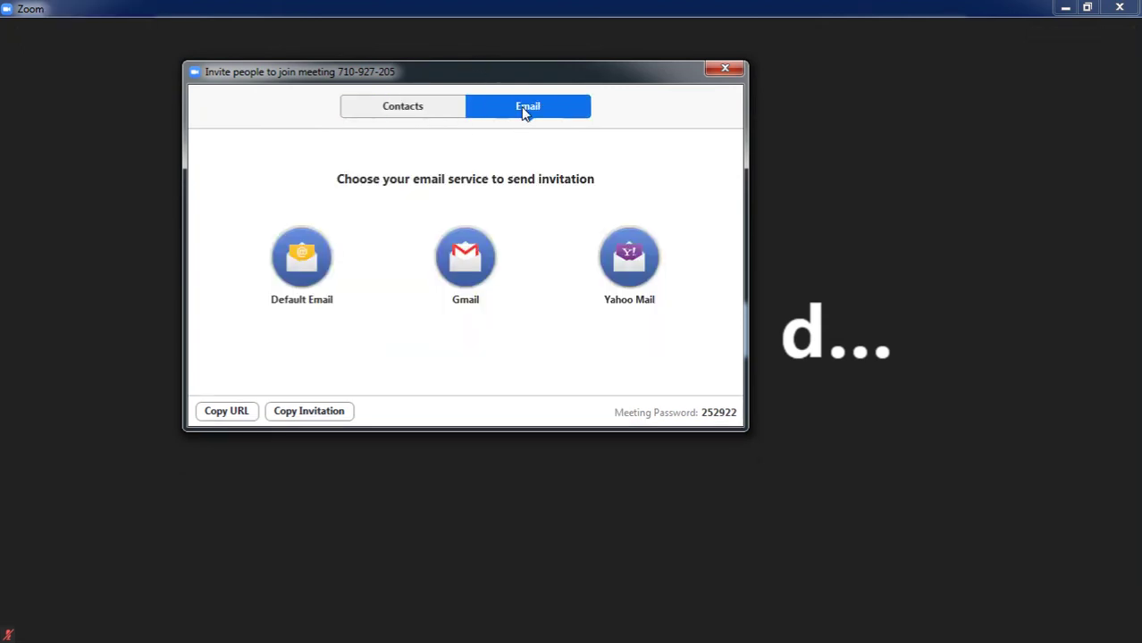
click(415, 115)
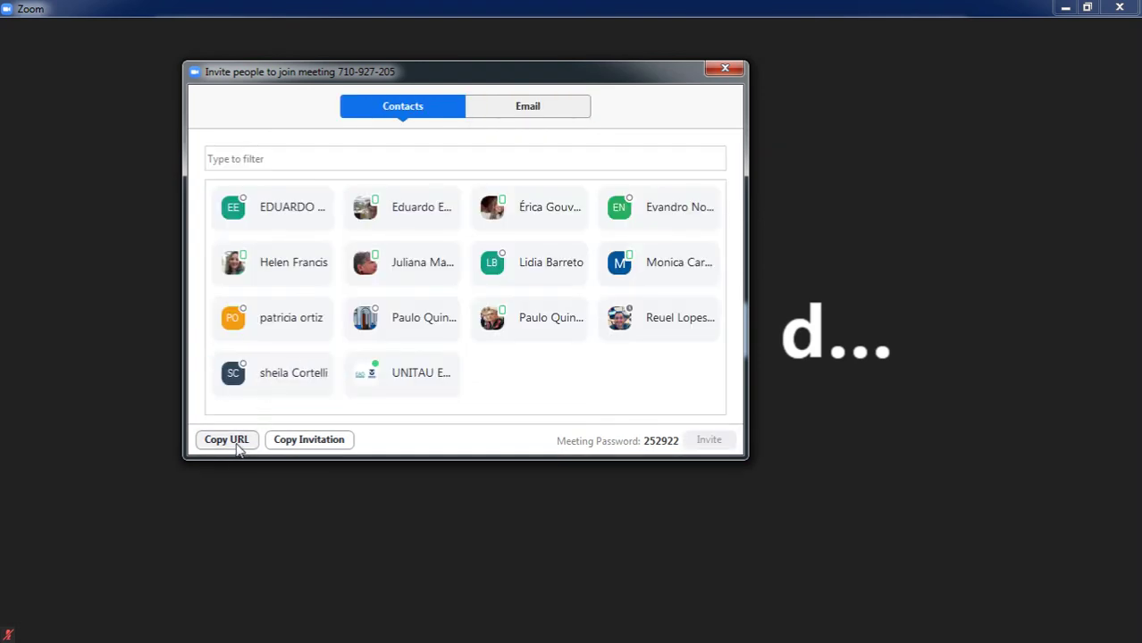
click(284, 440)
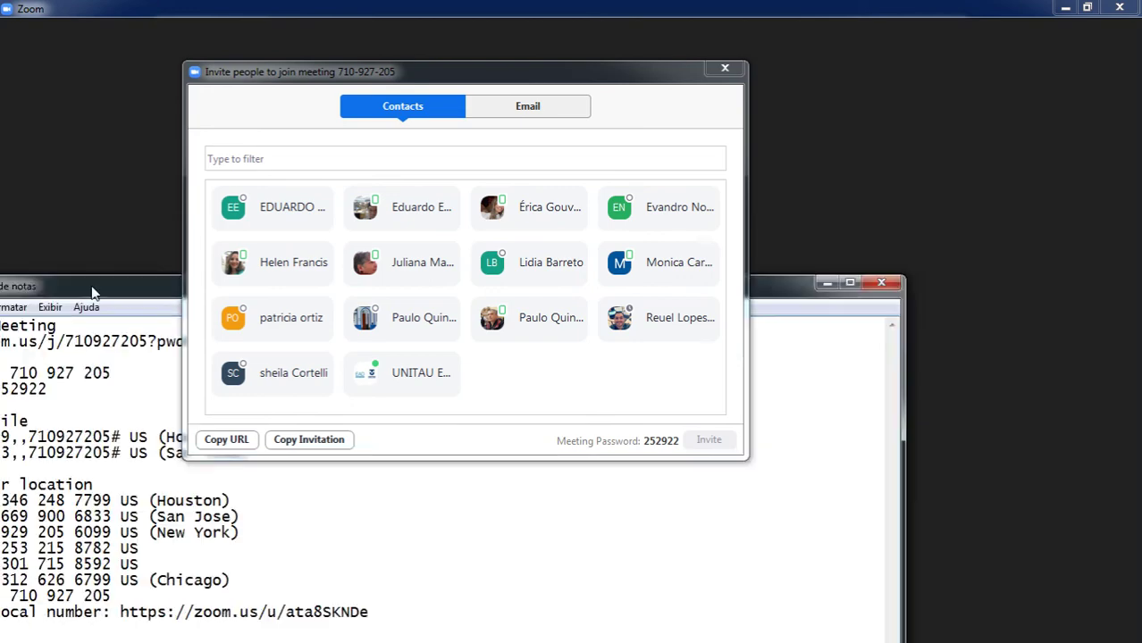
Close the invite window and delete the dial-in details from 'One tap mobile' onward.
drag(399, 83, 778, 328)
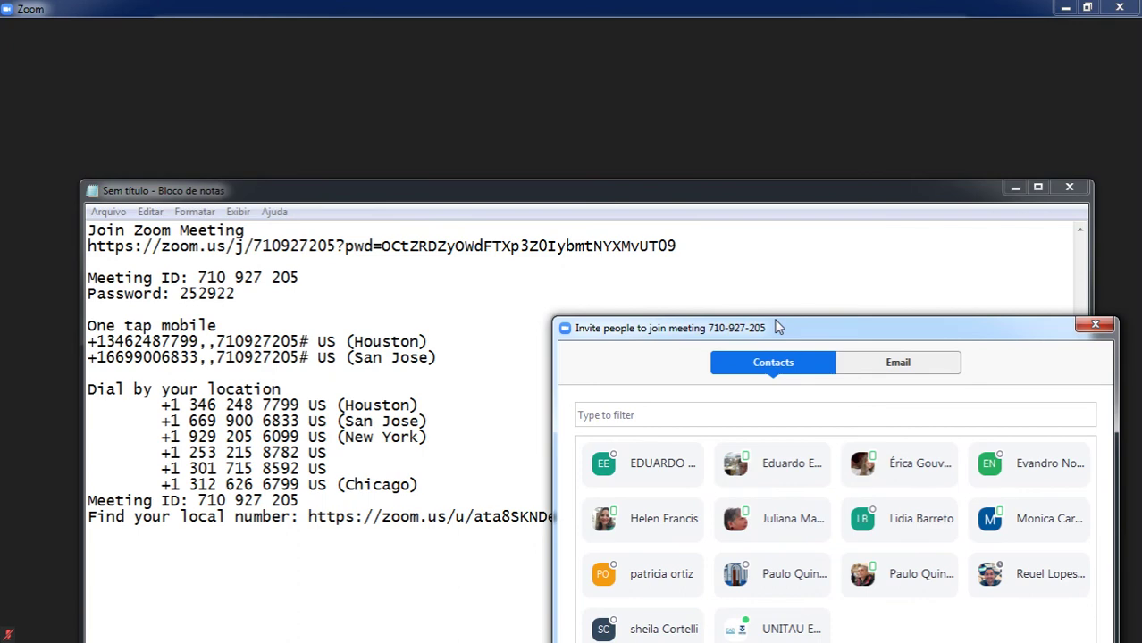
drag(779, 328, 701, 329)
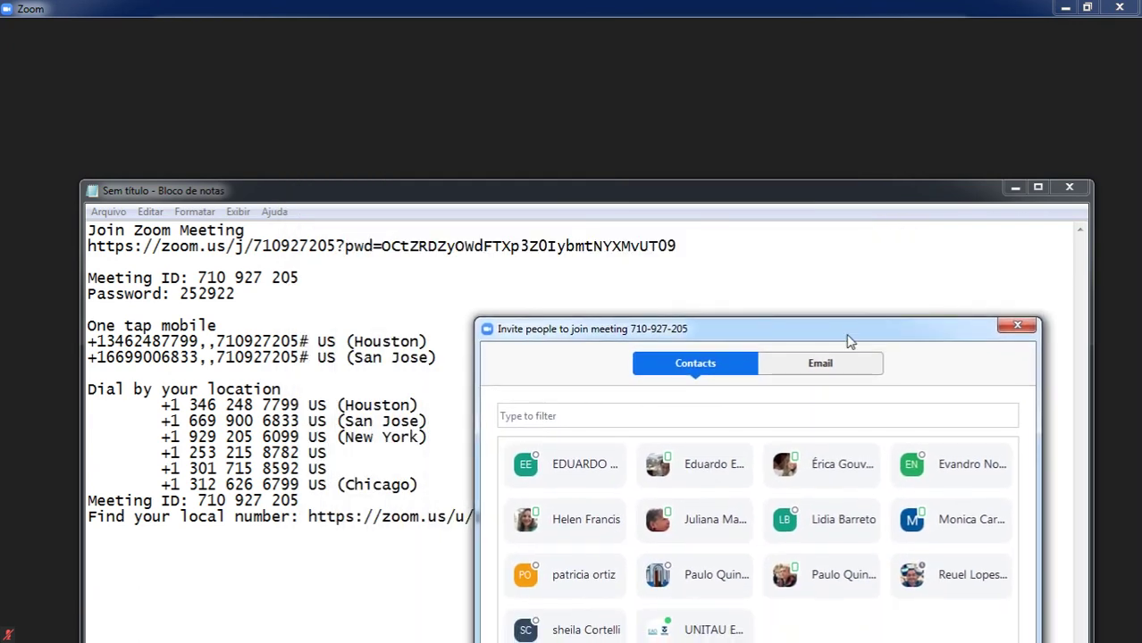
click(1016, 325)
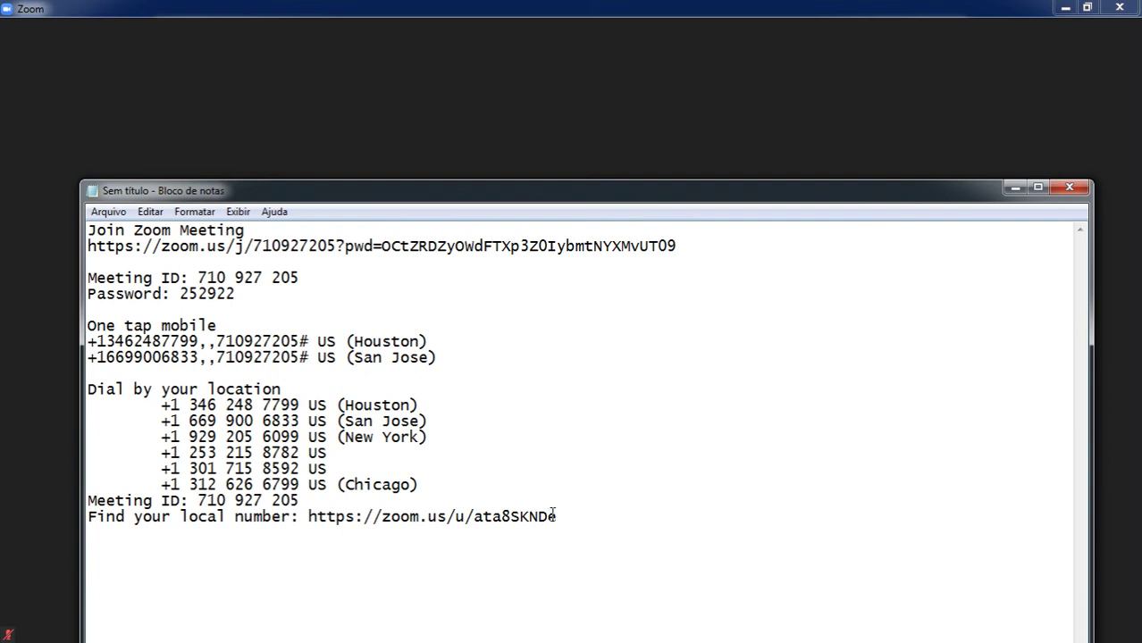
drag(563, 525, 76, 326)
key(Delete)
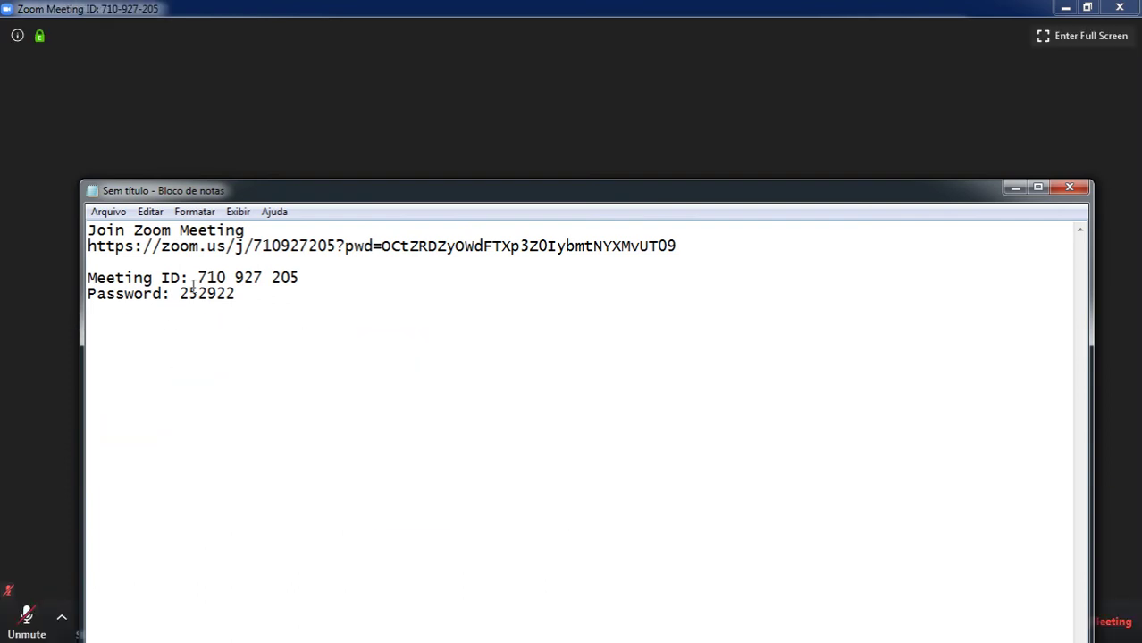
Highlight the meeting ID, the number in the join link, and the password.
drag(241, 294, 177, 295)
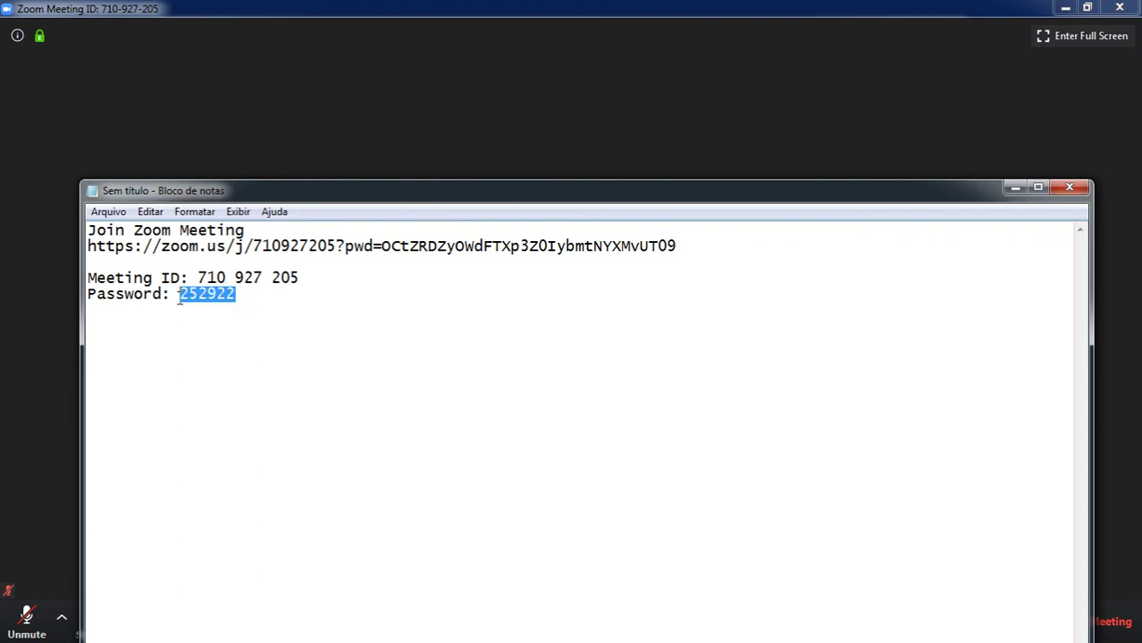
click(261, 306)
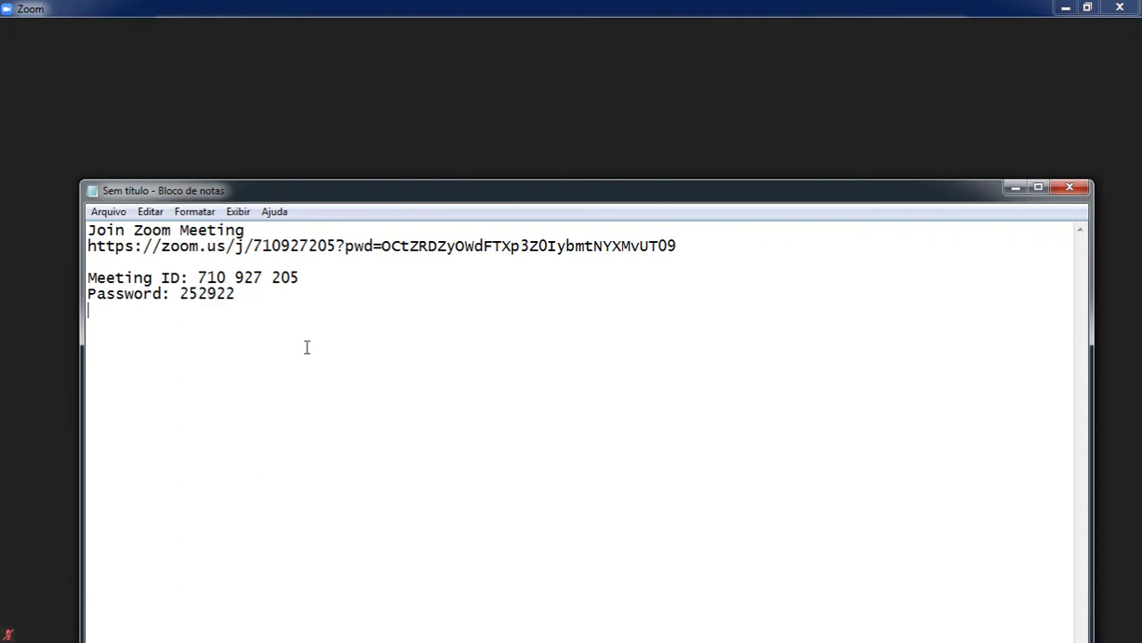
drag(251, 304, 91, 231)
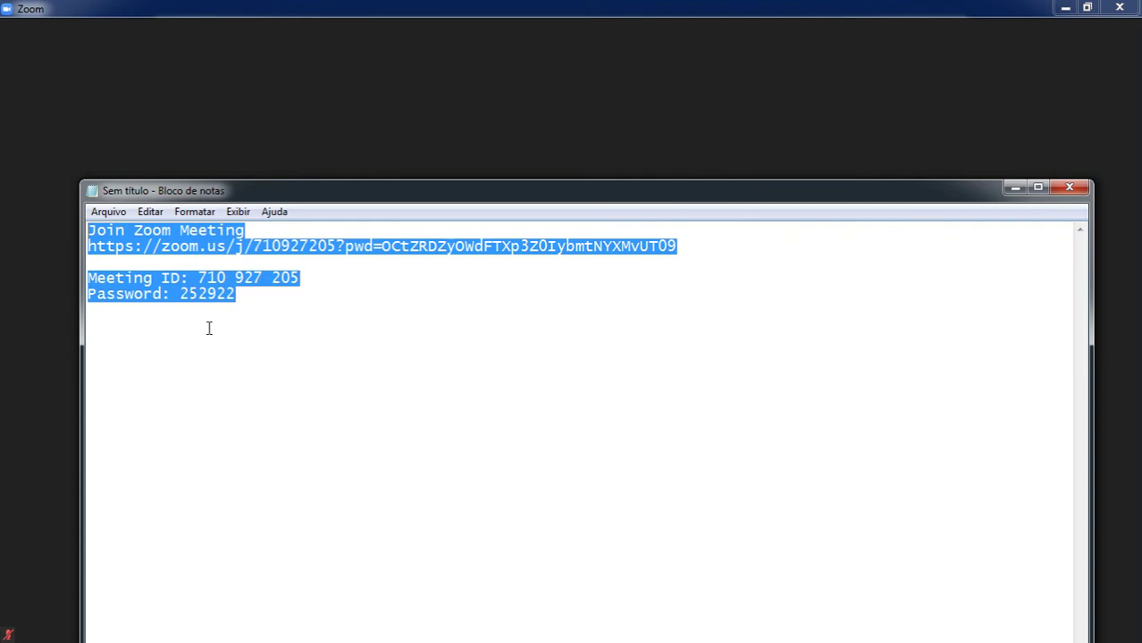
click(229, 300)
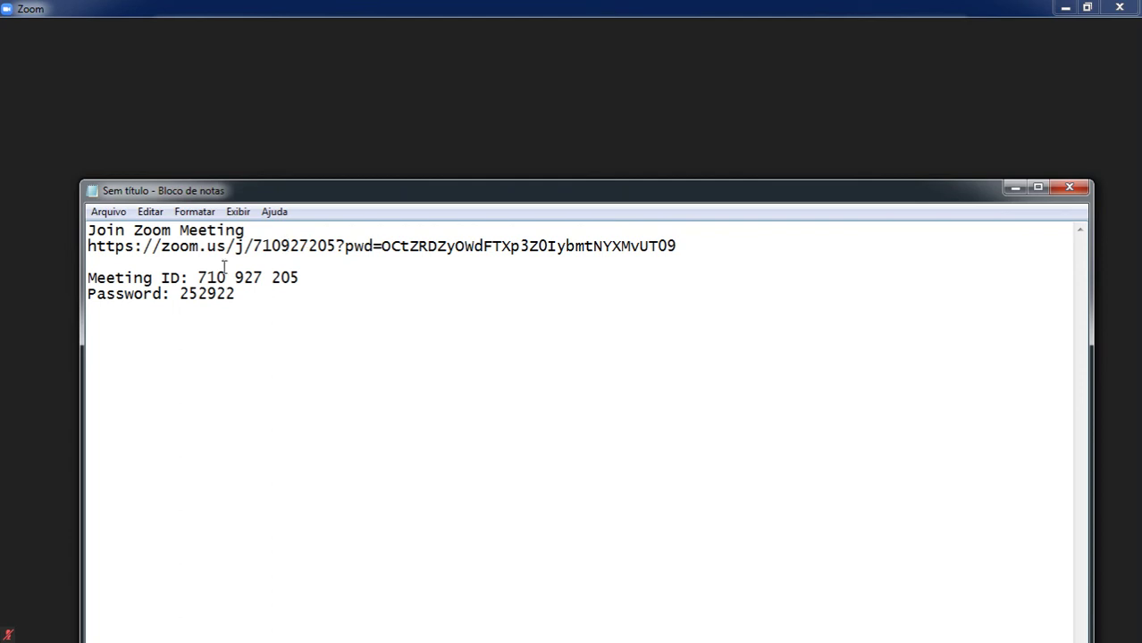
drag(197, 278, 304, 275)
drag(253, 247, 339, 245)
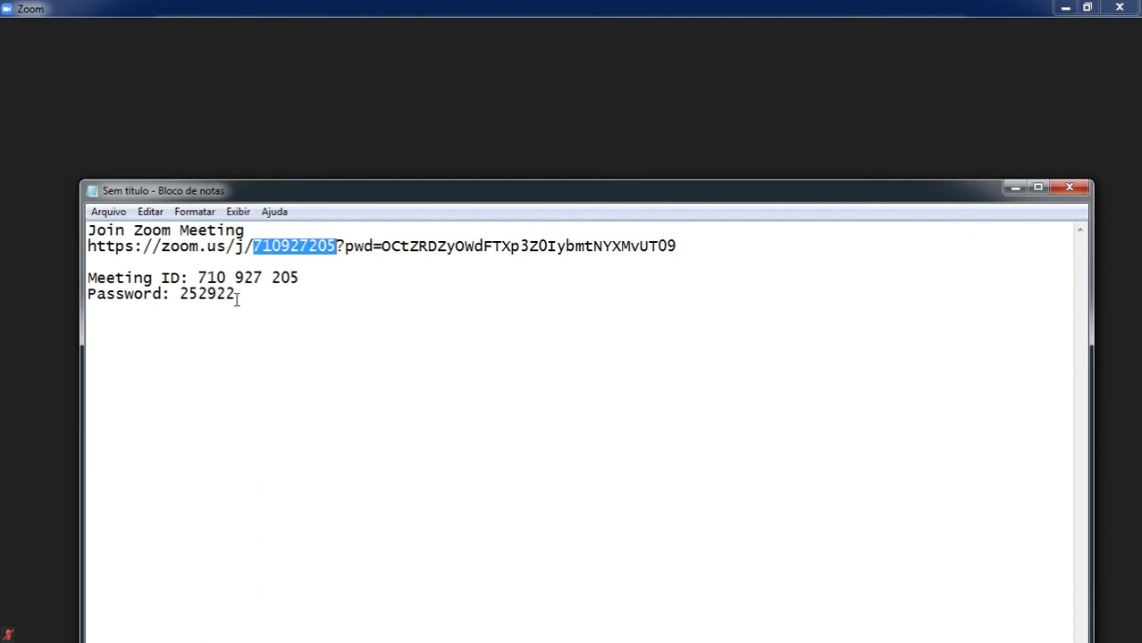
drag(238, 294, 163, 294)
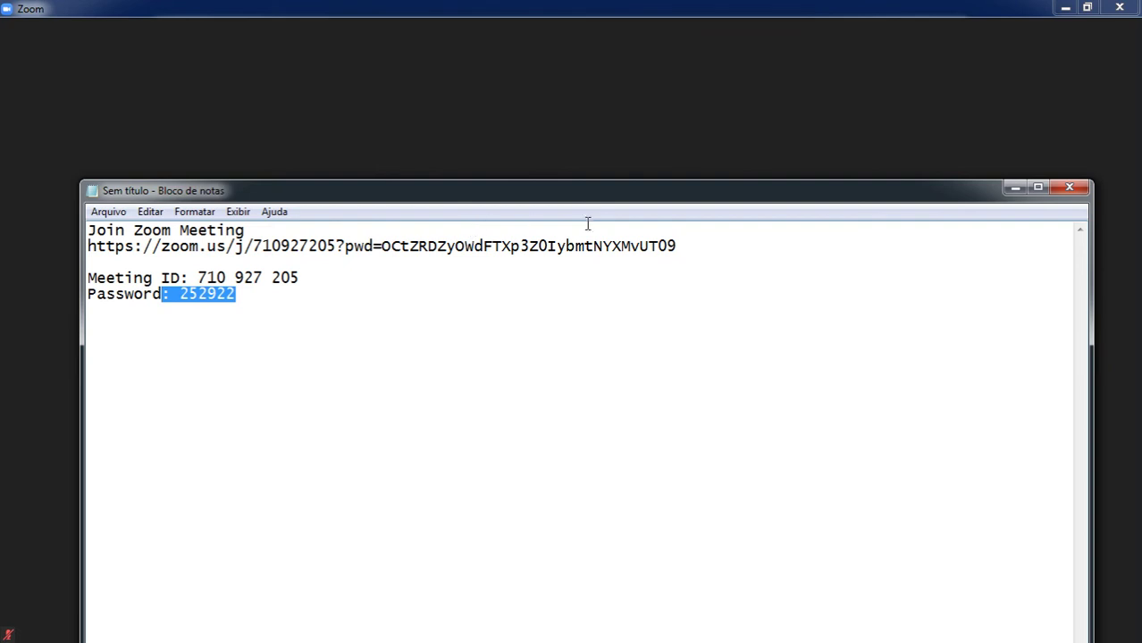
Minimize Notepad, show the Participants list, and open then close your own entry's More options.
click(1014, 188)
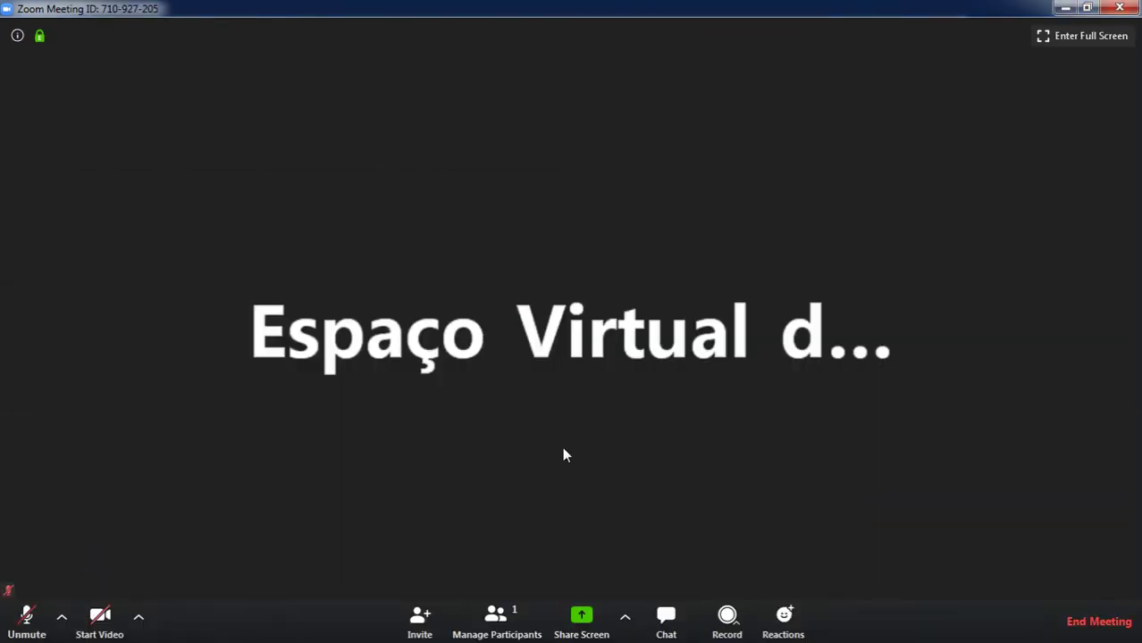
click(499, 618)
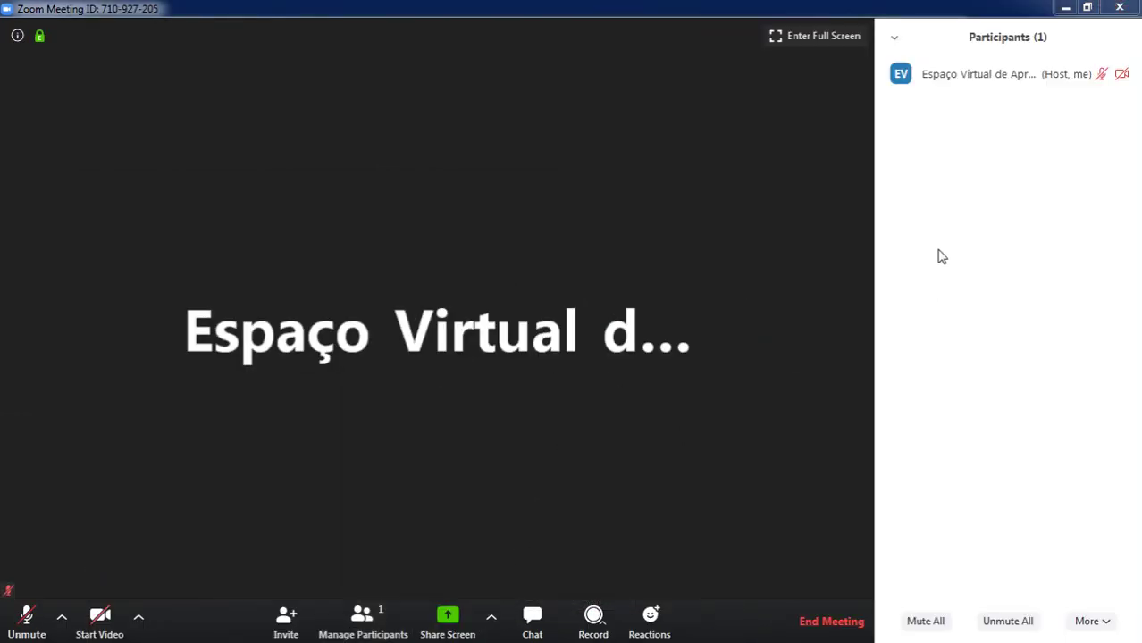
mouse_move(943, 84)
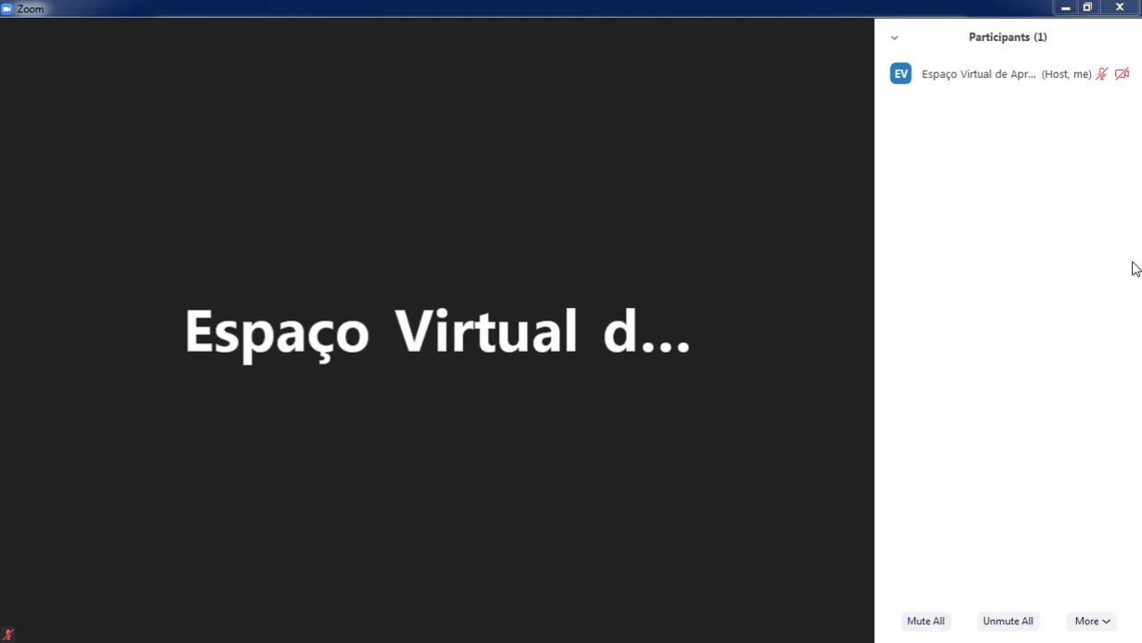
click(1116, 79)
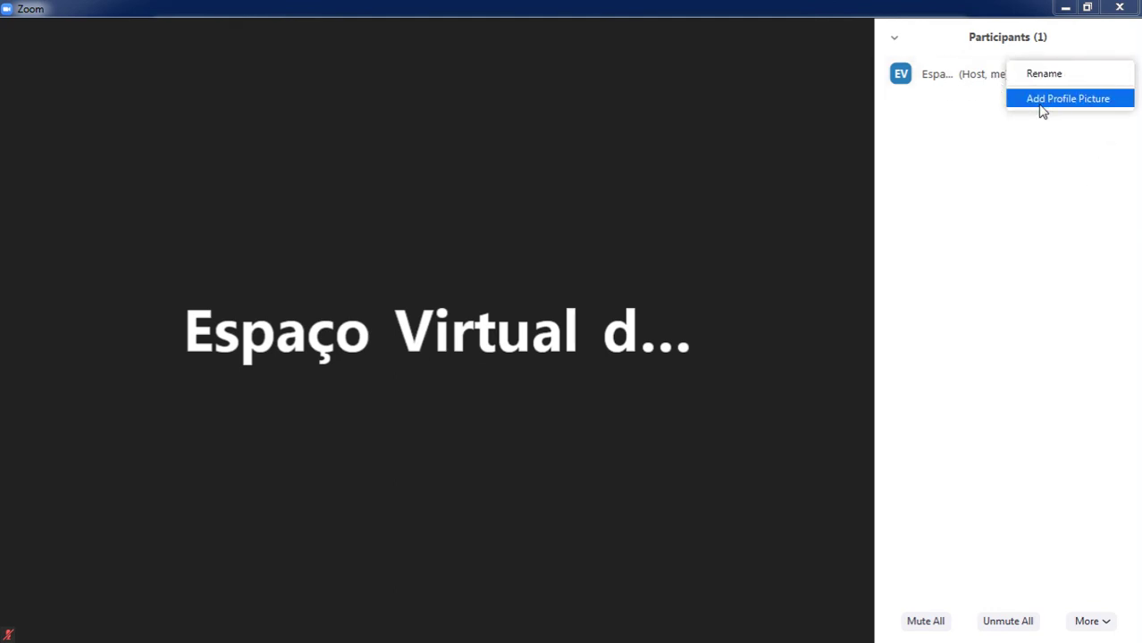
click(983, 146)
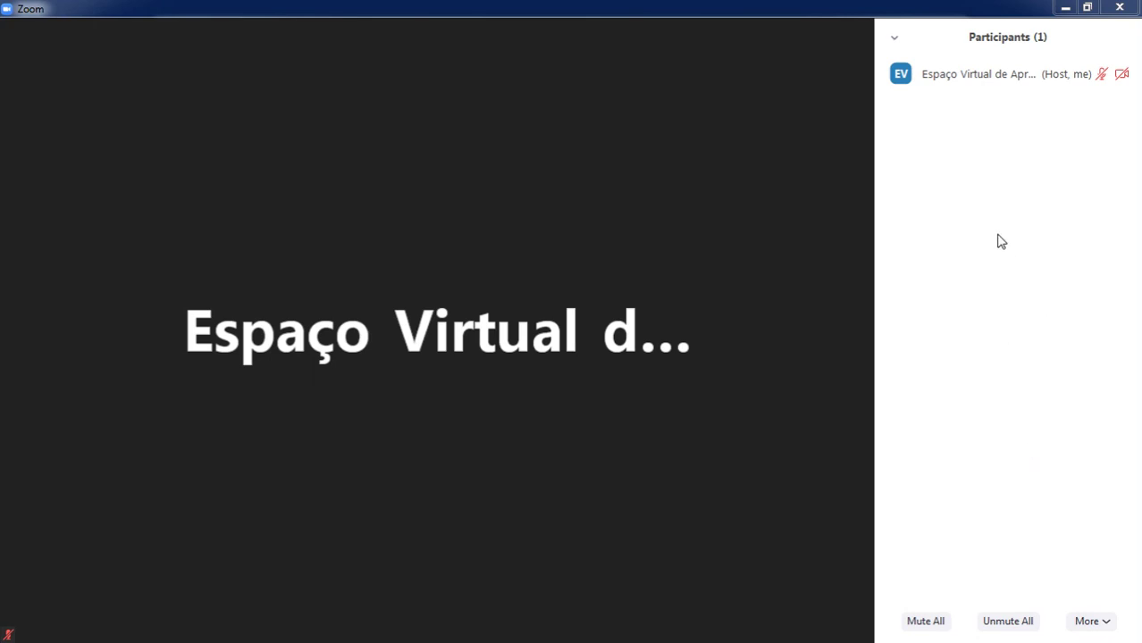
mouse_move(653, 446)
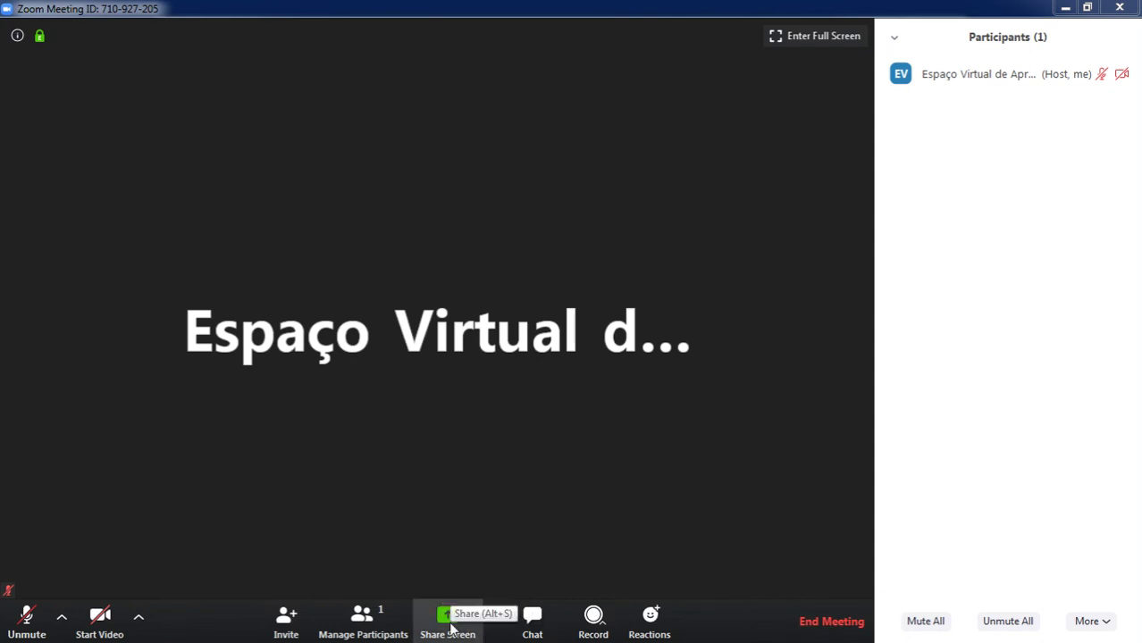
click(452, 629)
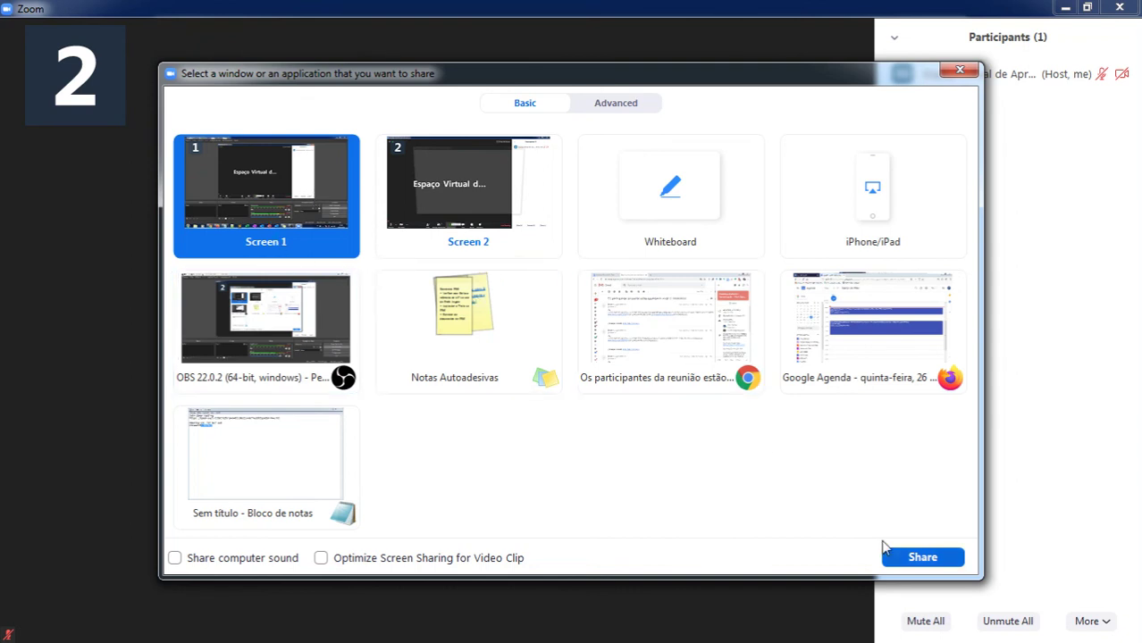
click(922, 558)
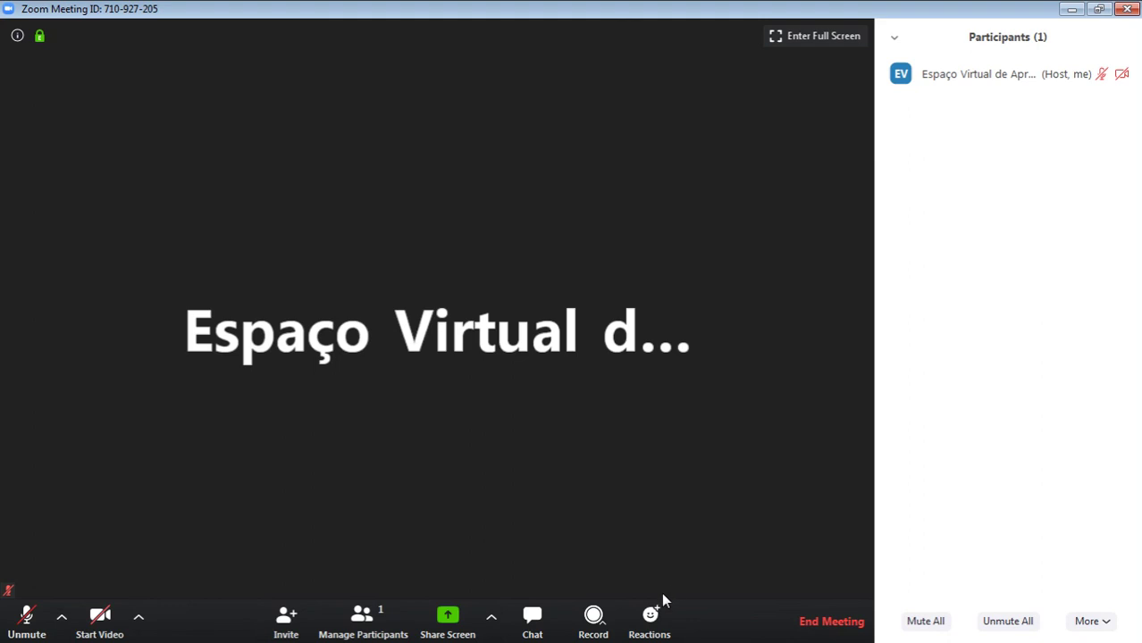
Switch the meeting to full screen, open and close Chat, then reopen Participants.
click(604, 629)
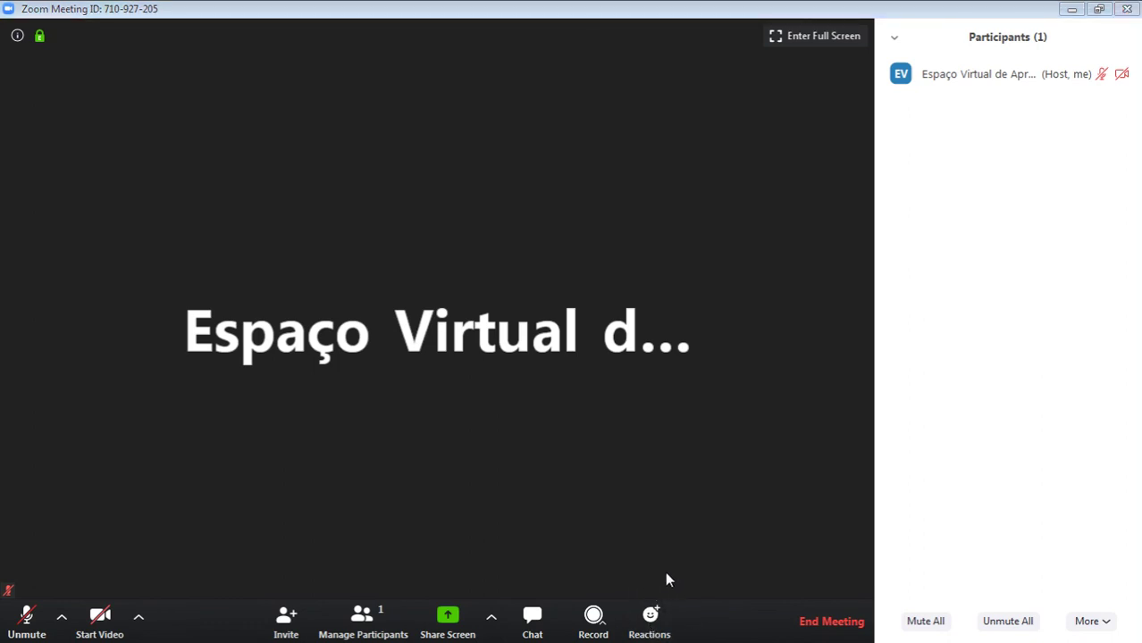
click(816, 39)
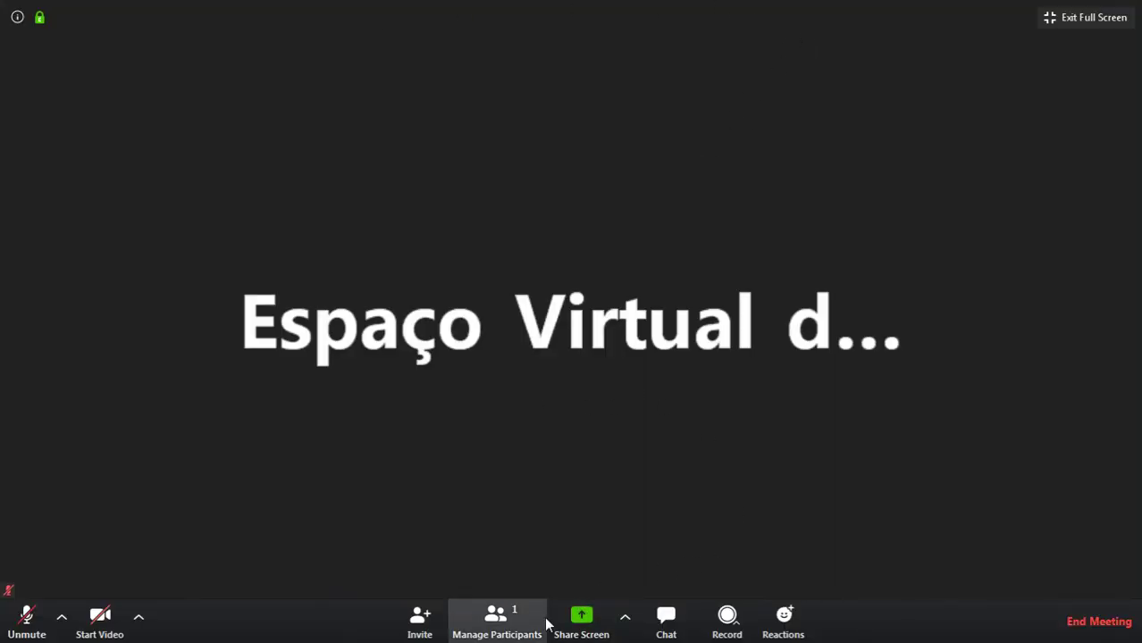
click(667, 617)
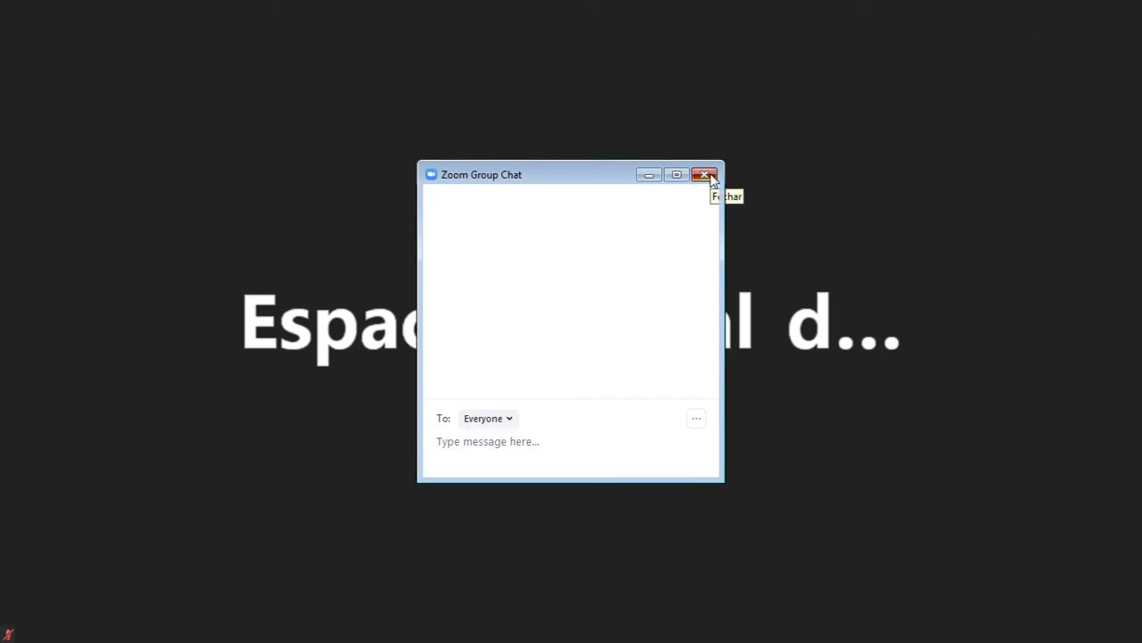
click(711, 176)
click(501, 621)
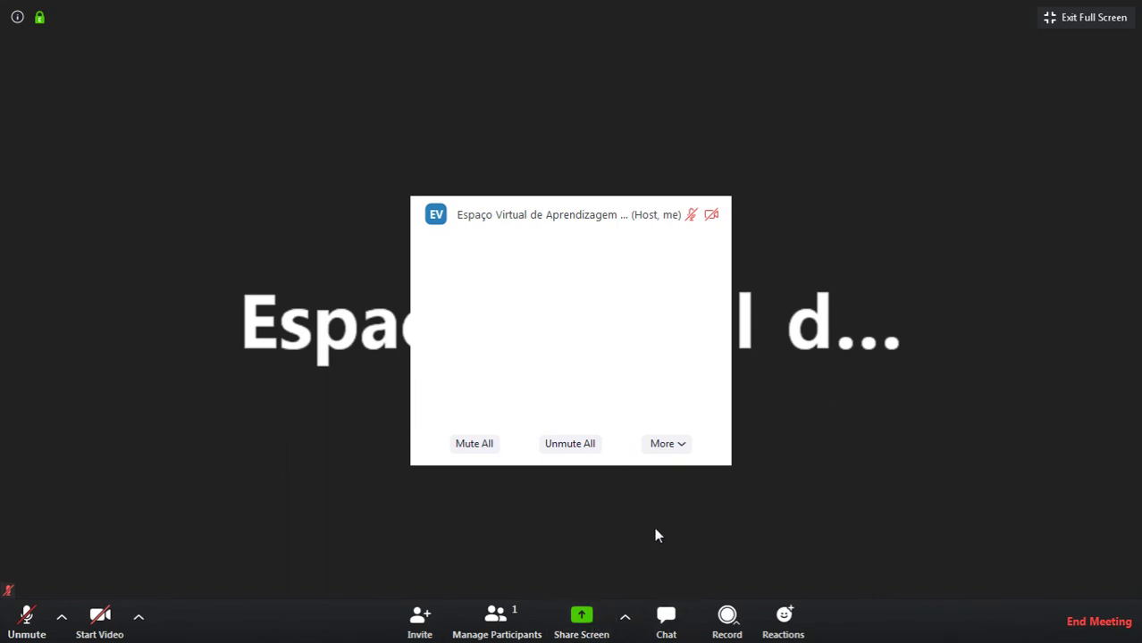
End the meeting for all participants.
click(1098, 626)
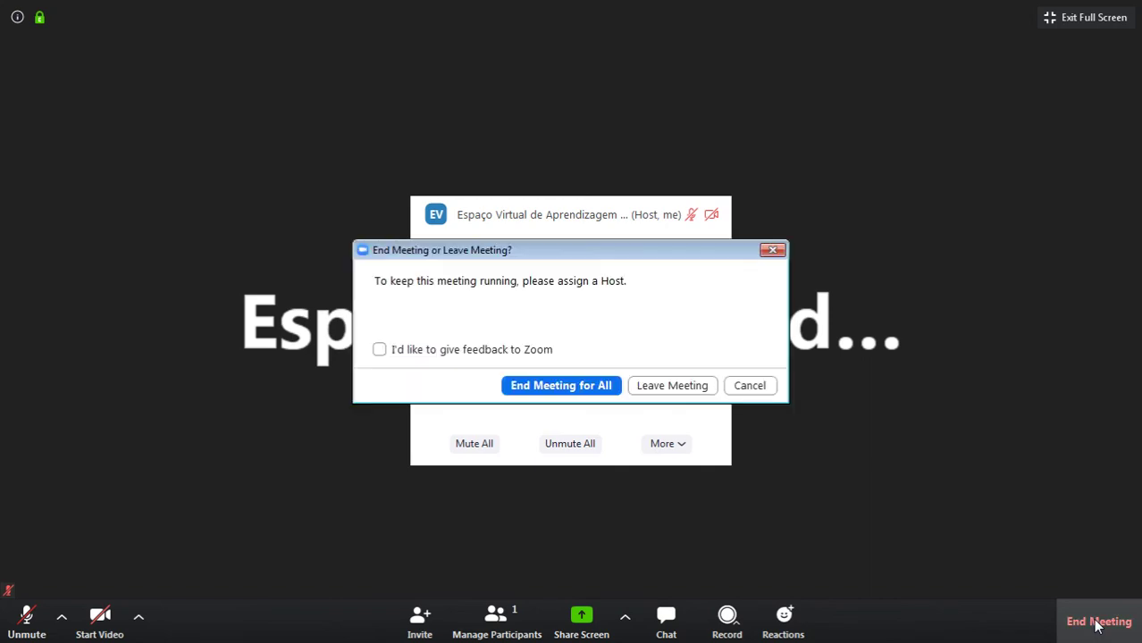
click(579, 391)
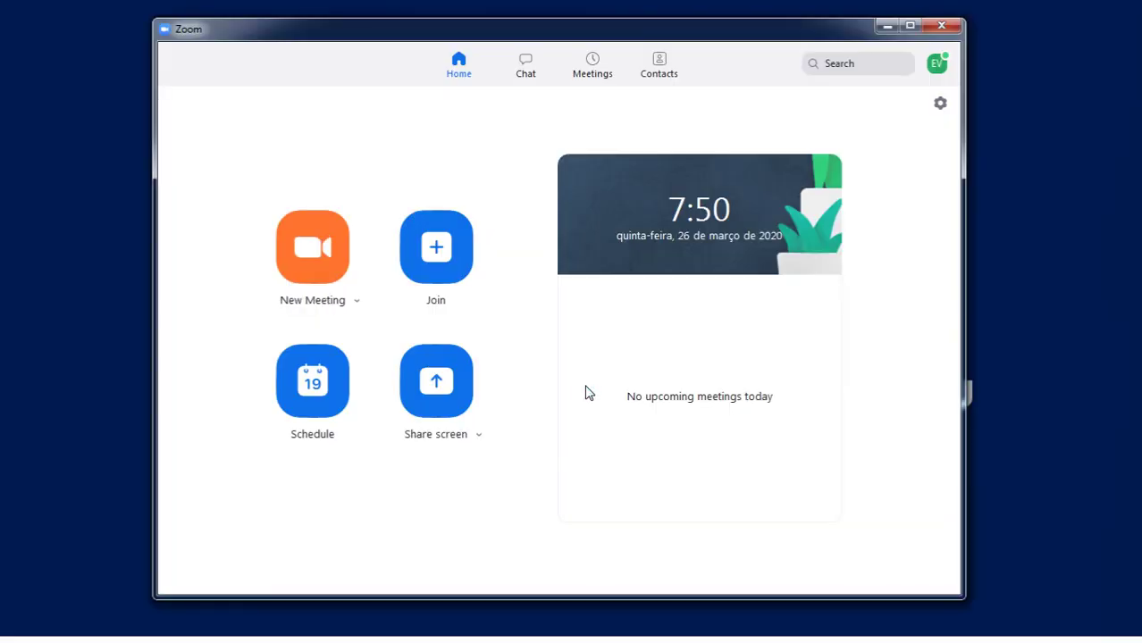